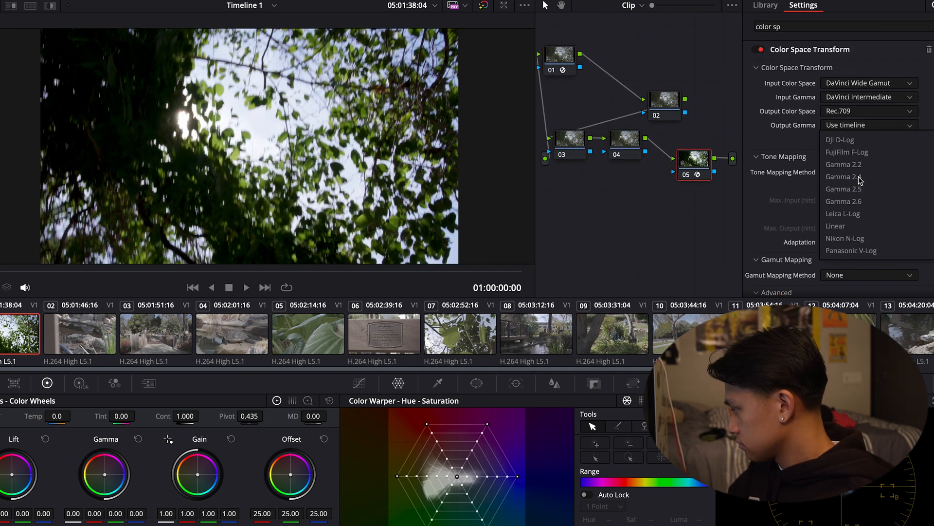
Set the Color Space Transform's output gamma on node 05 to Gamma 2.4.
{"action": "left_click", "coordinate": [860, 180]}
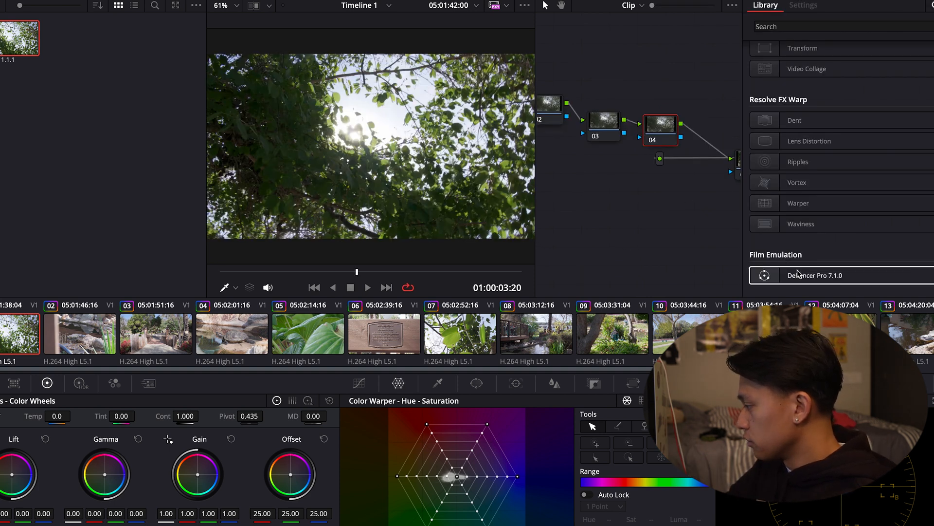
Apply the Dehancer Pro 7.1.0 film emulation effect to node 04 and collapse its expanded setting groups.
{"action": "left_click_drag", "start_coordinate": [796, 274], "coordinate": [664, 129]}
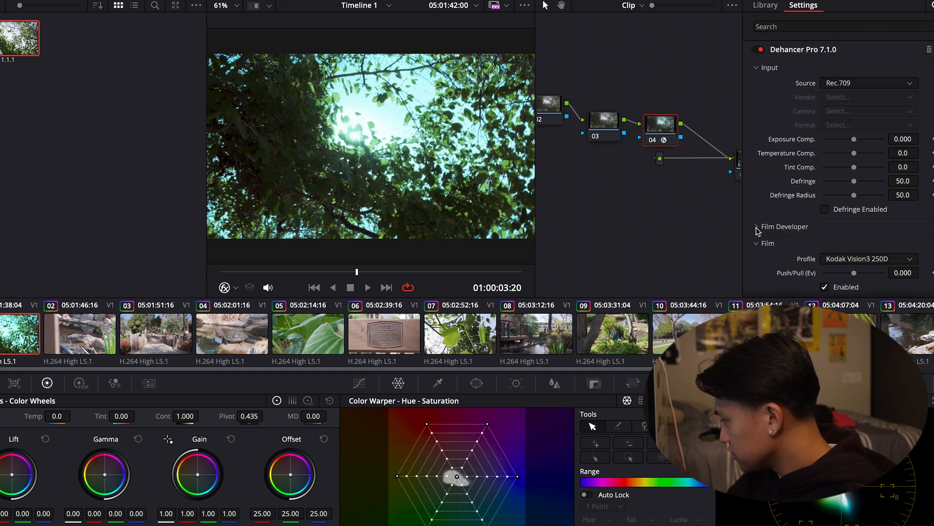
{"action": "left_click", "coordinate": [757, 243]}
{"action": "scroll", "coordinate": [756, 242], "scroll_direction": "down", "scroll_amount": 1}
{"action": "left_click", "coordinate": [759, 240]}
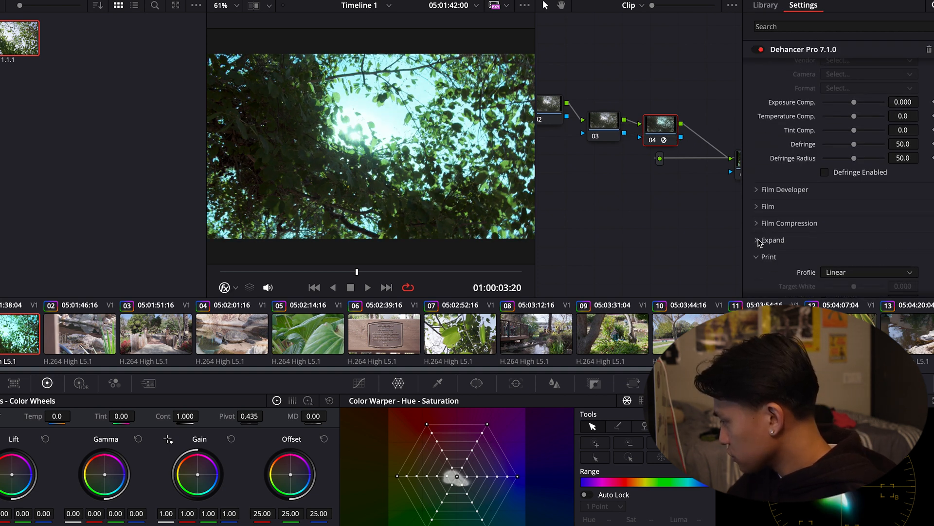
{"action": "left_click", "coordinate": [757, 257]}
{"action": "scroll", "coordinate": [759, 258], "scroll_direction": "down", "scroll_amount": 3}
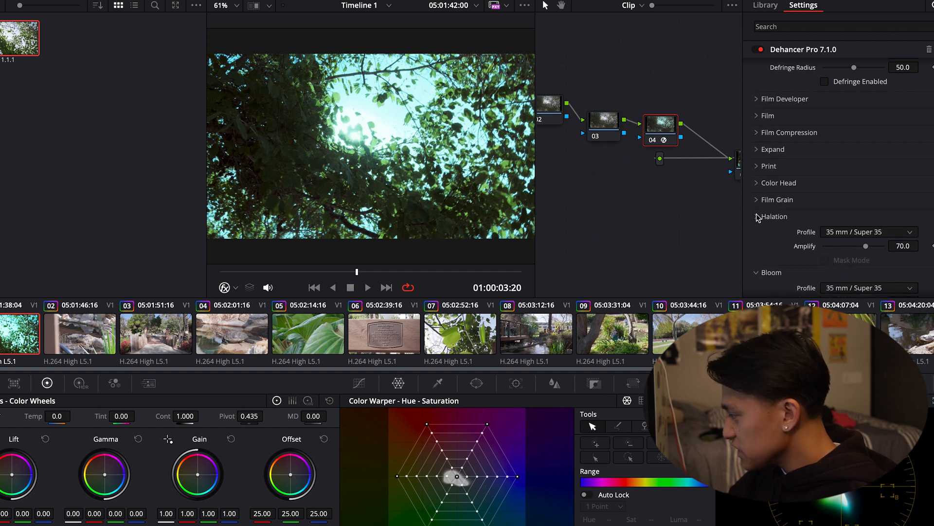
{"action": "left_click", "coordinate": [758, 217]}
{"action": "scroll", "coordinate": [758, 217], "scroll_direction": "down", "scroll_amount": 1}
{"action": "left_click", "coordinate": [757, 178]}
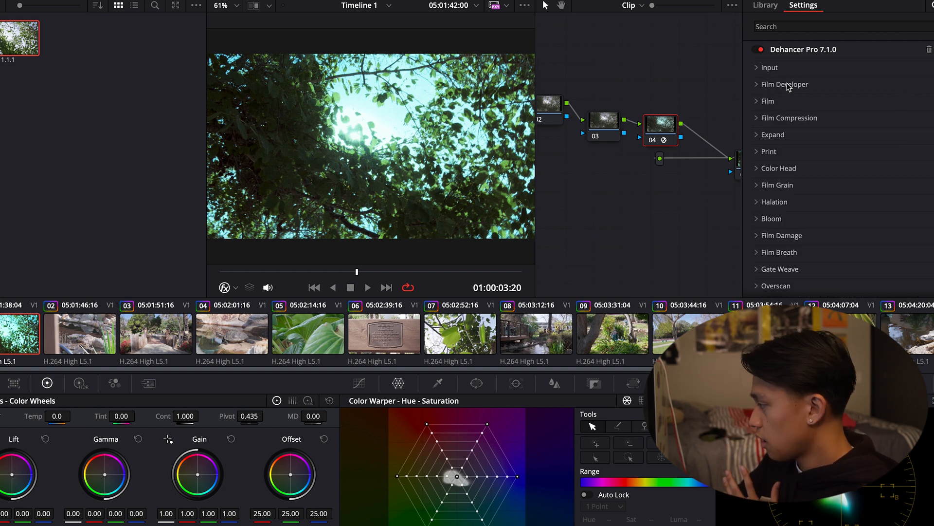
{"action": "left_click", "coordinate": [787, 85]}
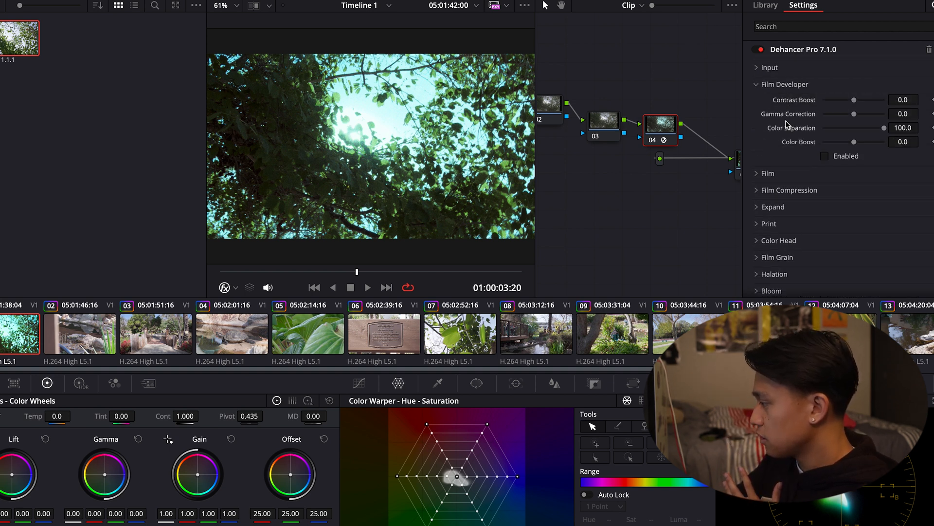
{"action": "left_click", "coordinate": [783, 85]}
{"action": "scroll", "coordinate": [784, 127], "scroll_direction": "down", "scroll_amount": 3}
{"action": "scroll", "coordinate": [783, 131], "scroll_direction": "up", "scroll_amount": 3}
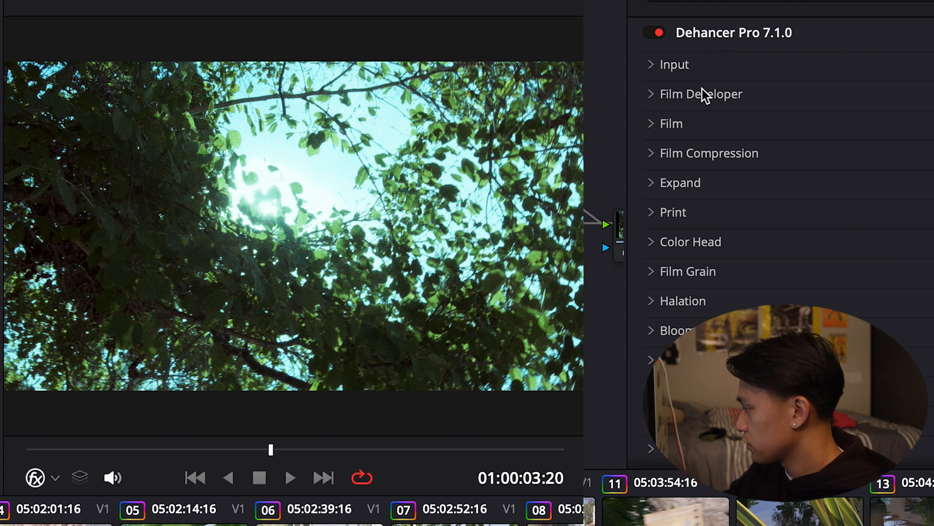
Enable Film Developer and set Contrast Boost to about -0.9 and Gamma Correction to about 4.2, keeping Color Separation at 100.
{"action": "left_click", "coordinate": [785, 83]}
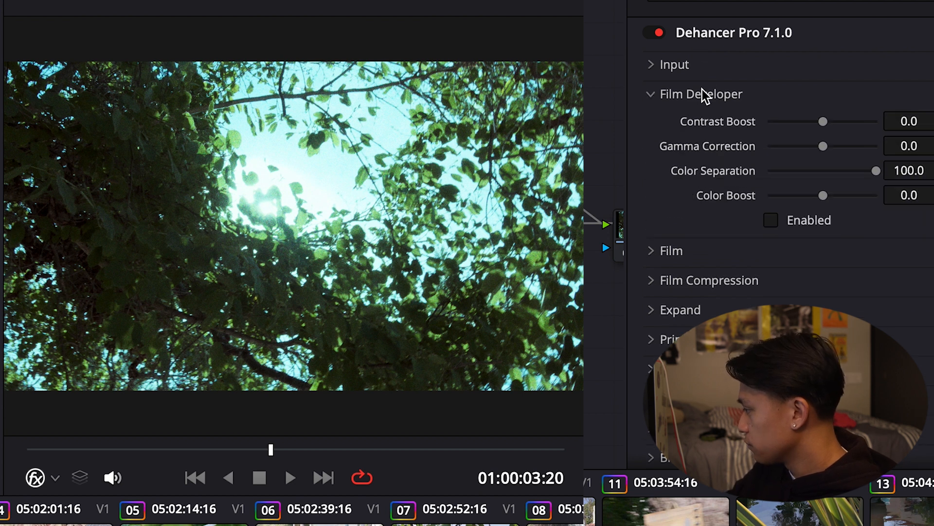
{"action": "left_click", "coordinate": [772, 220]}
{"action": "left_click", "coordinate": [772, 221]}
{"action": "mouse_move", "coordinate": [823, 122]}
{"action": "left_mouse_down"}
{"action": "mouse_move", "coordinate": [812, 126]}
{"action": "mouse_move", "coordinate": [833, 127]}
{"action": "mouse_move", "coordinate": [820, 130]}
{"action": "left_mouse_up"}
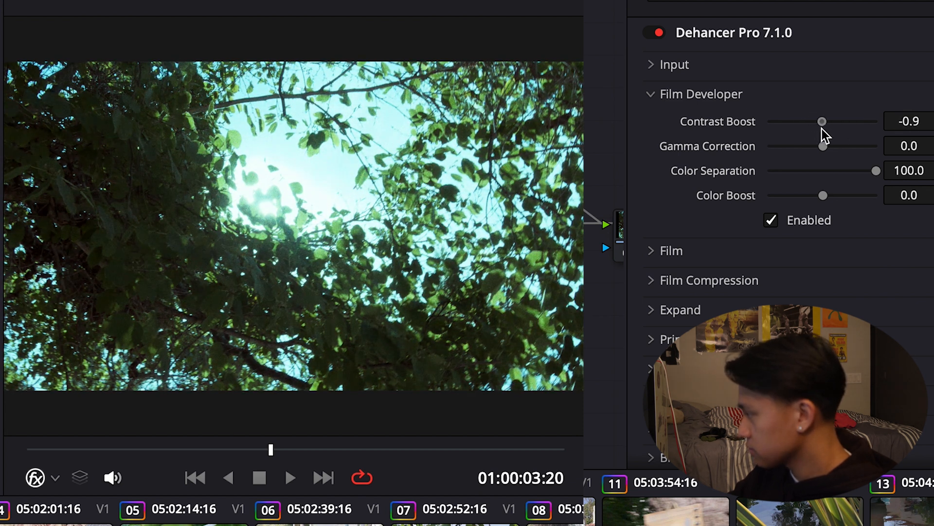
{"action": "mouse_move", "coordinate": [828, 148]}
{"action": "left_mouse_down"}
{"action": "mouse_move", "coordinate": [817, 146]}
{"action": "mouse_move", "coordinate": [851, 146]}
{"action": "mouse_move", "coordinate": [754, 150]}
{"action": "mouse_move", "coordinate": [892, 146]}
{"action": "mouse_move", "coordinate": [827, 146]}
{"action": "left_mouse_up"}
{"action": "mouse_move", "coordinate": [876, 170]}
{"action": "left_mouse_down"}
{"action": "mouse_move", "coordinate": [841, 177]}
{"action": "mouse_move", "coordinate": [868, 174]}
{"action": "left_mouse_up"}
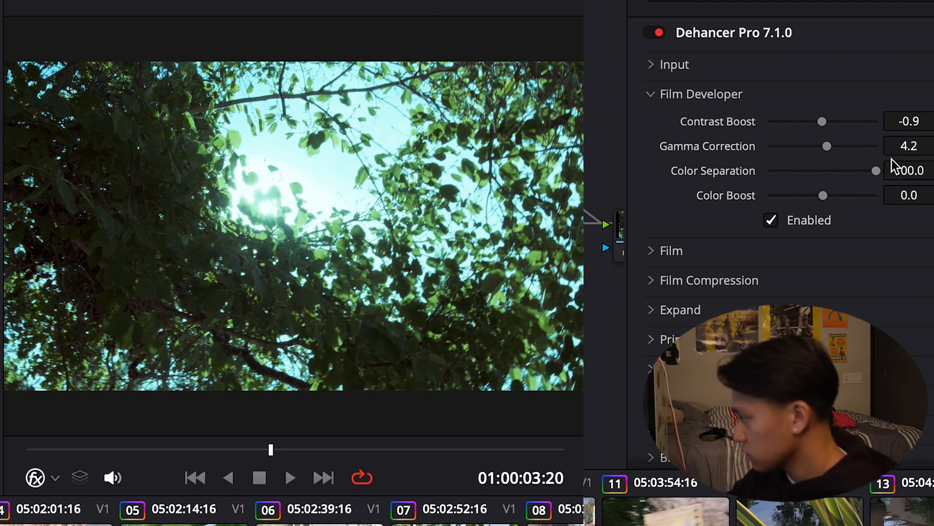
Set Film Developer's Color Boost to about 33.9 after trying 100, and disable the Film Developer group.
{"action": "mouse_move", "coordinate": [824, 197]}
{"action": "left_mouse_down"}
{"action": "mouse_move", "coordinate": [798, 197]}
{"action": "mouse_move", "coordinate": [828, 197]}
{"action": "mouse_move", "coordinate": [818, 196]}
{"action": "left_mouse_up"}
{"action": "left_click_drag", "start_coordinate": [878, 198], "coordinate": [915, 199]}
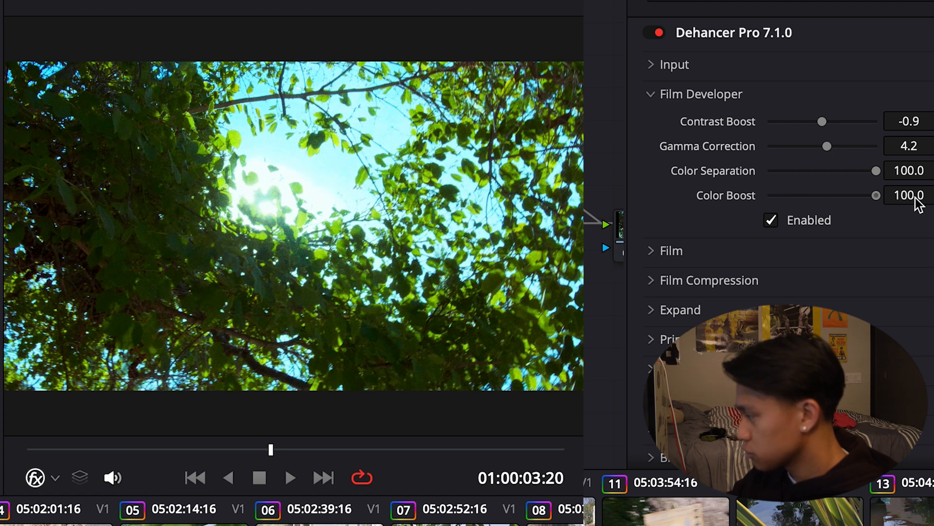
{"action": "left_click", "coordinate": [842, 197]}
{"action": "left_click", "coordinate": [772, 220]}
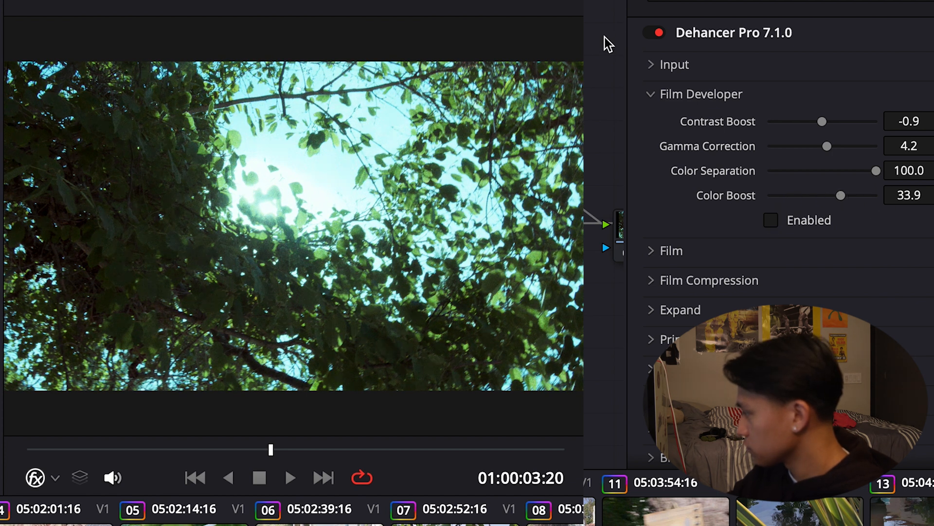
{"action": "left_click", "coordinate": [663, 95]}
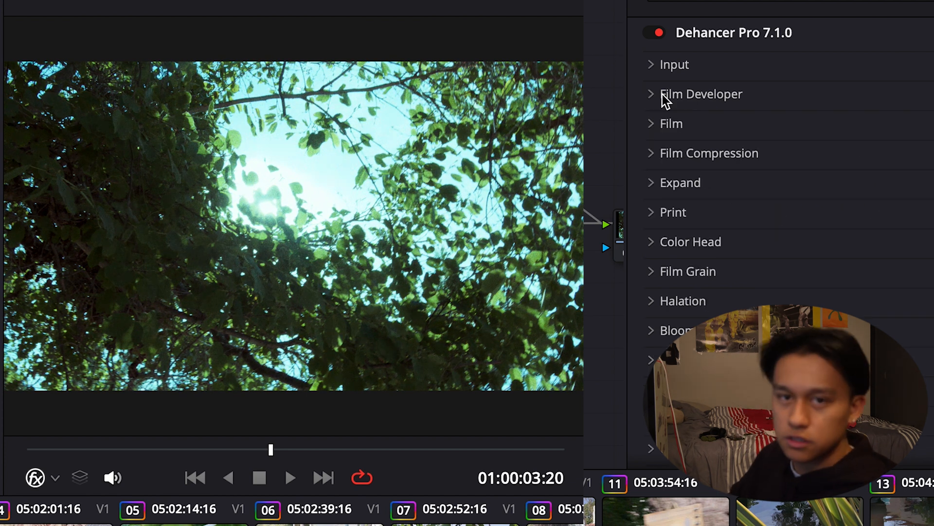
Look through the full list of film stock profiles available in the Film group.
{"action": "left_click", "coordinate": [677, 119]}
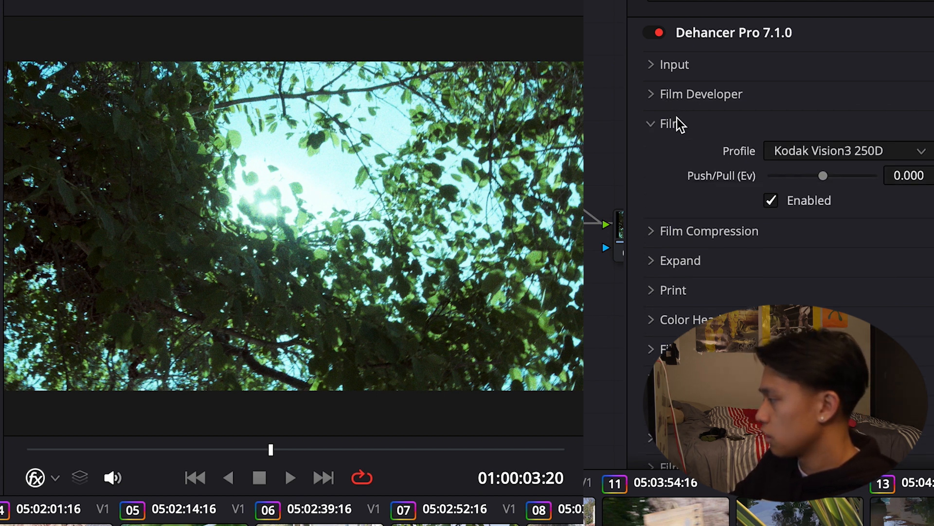
{"action": "left_click", "coordinate": [830, 150]}
{"action": "scroll", "coordinate": [837, 223], "scroll_direction": "up", "scroll_amount": 10}
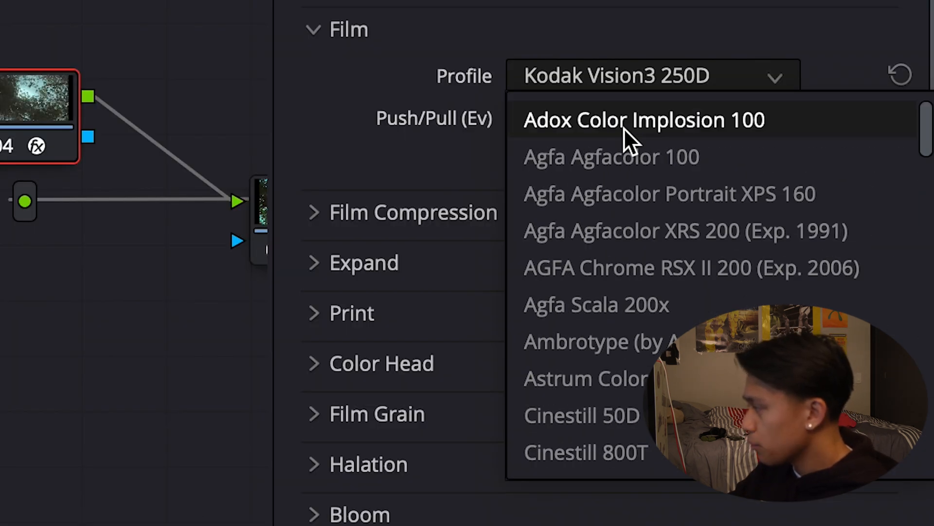
{"action": "scroll", "coordinate": [623, 128], "scroll_direction": "down", "scroll_amount": 10}
{"action": "scroll", "coordinate": [624, 127], "scroll_direction": "up", "scroll_amount": 6}
{"action": "scroll", "coordinate": [624, 127], "scroll_direction": "up", "scroll_amount": 4}
{"action": "scroll", "coordinate": [624, 128], "scroll_direction": "down", "scroll_amount": 12}
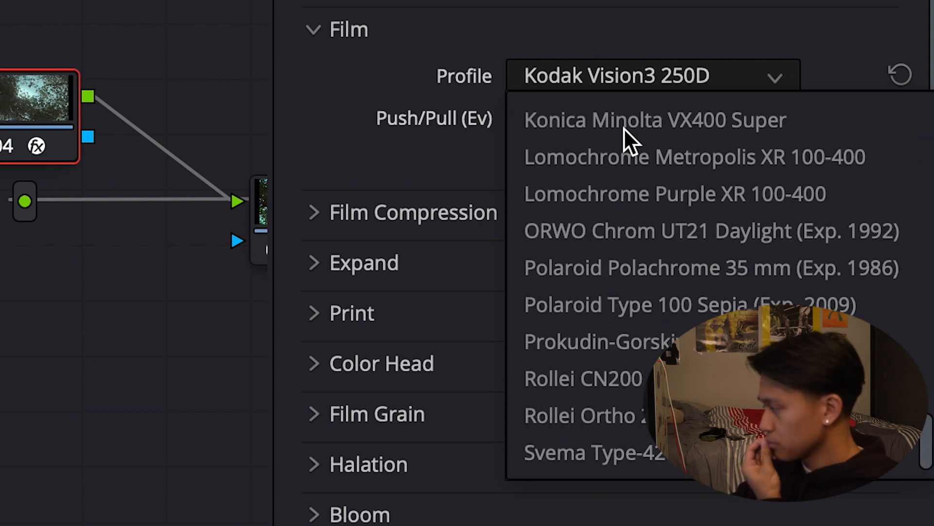
{"action": "scroll", "coordinate": [624, 128], "scroll_direction": "up", "scroll_amount": 12}
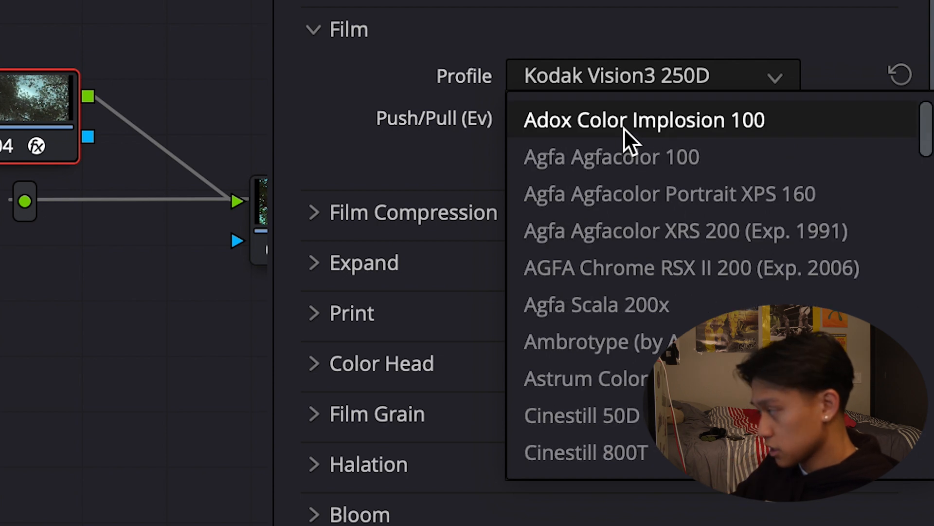
{"action": "scroll", "coordinate": [624, 127], "scroll_direction": "down", "scroll_amount": 12}
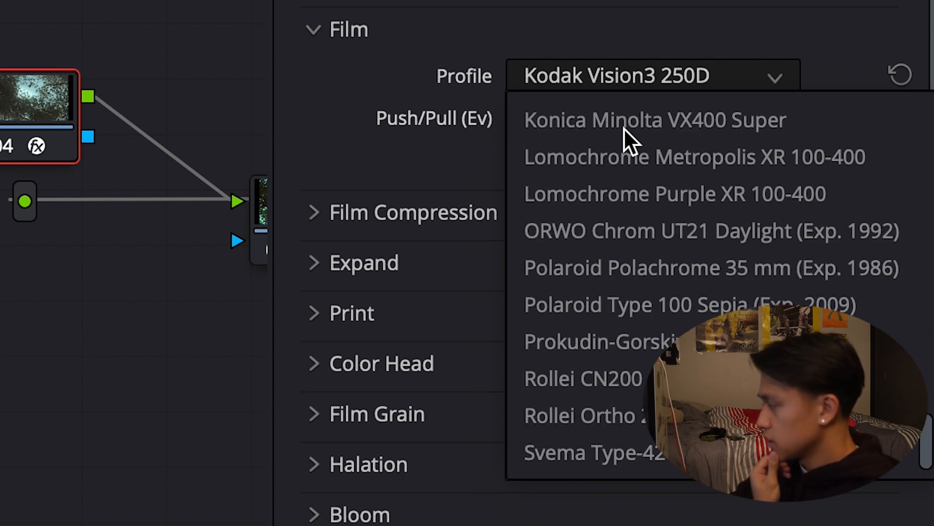
{"action": "scroll", "coordinate": [624, 127], "scroll_direction": "up", "scroll_amount": 12}
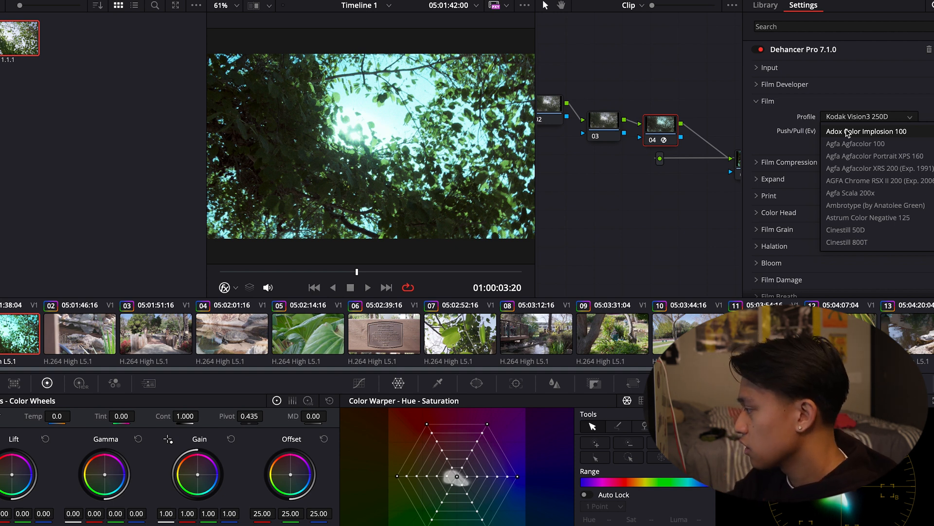
Set the film profile to AGFA Chrome RSX II 200 (Exp. 2006) after trying another stock.
{"action": "left_click", "coordinate": [848, 132]}
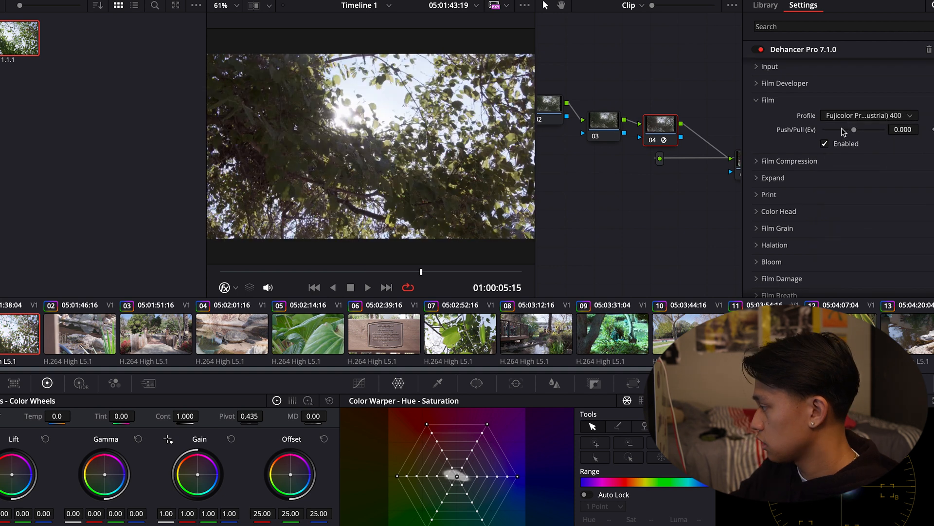
{"action": "left_click", "coordinate": [862, 115]}
{"action": "scroll", "coordinate": [853, 191], "scroll_direction": "up", "scroll_amount": 10}
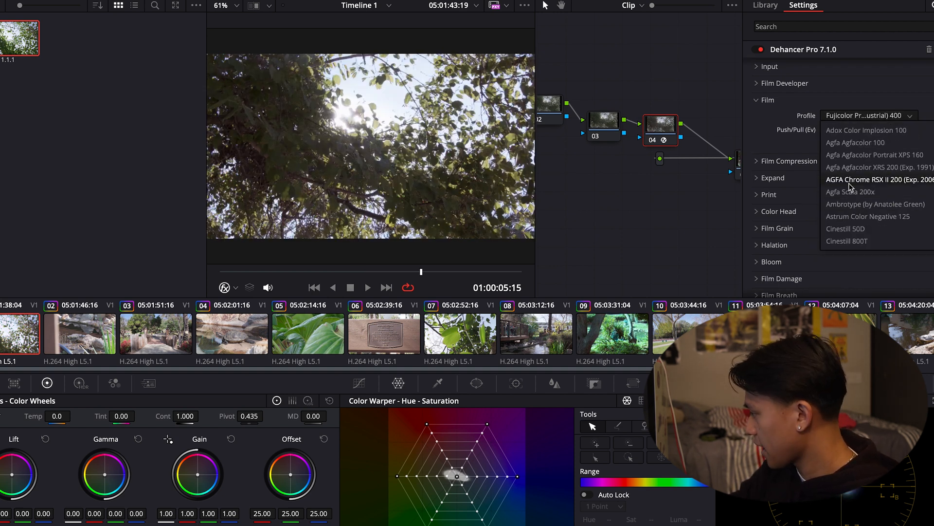
{"action": "left_click", "coordinate": [852, 180]}
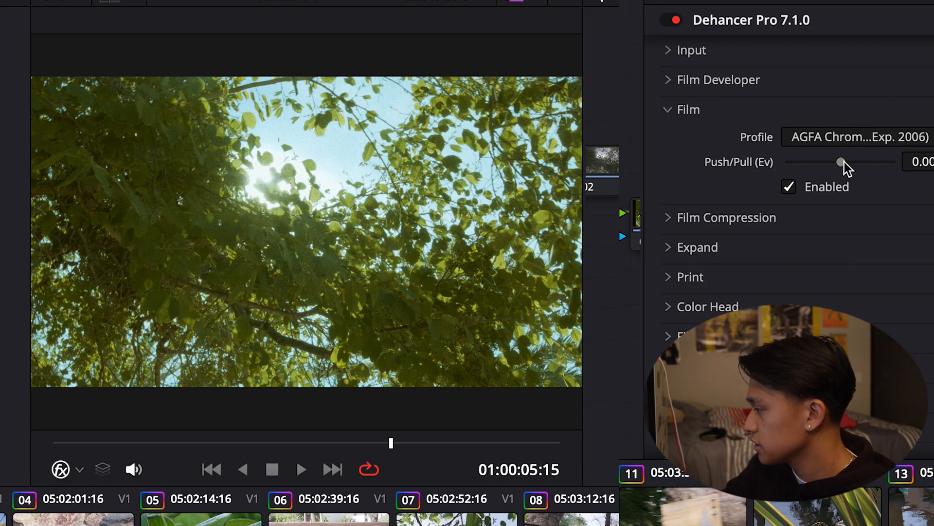
Set the film's Push/Pull to about 0.23 EV, stop the clip playback and collapse the Film group.
{"action": "left_click_drag", "start_coordinate": [841, 162], "coordinate": [836, 181]}
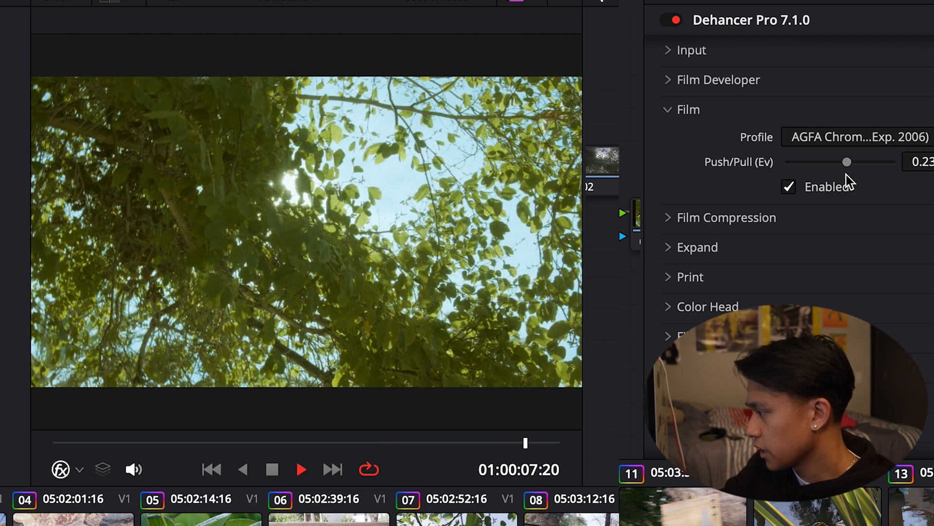
{"action": "key", "text": "space"}
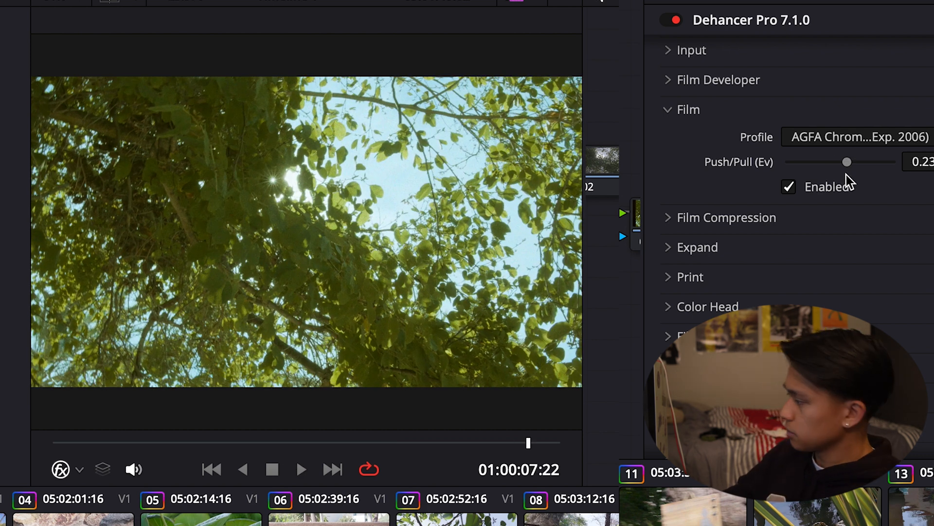
{"action": "left_click", "coordinate": [685, 110]}
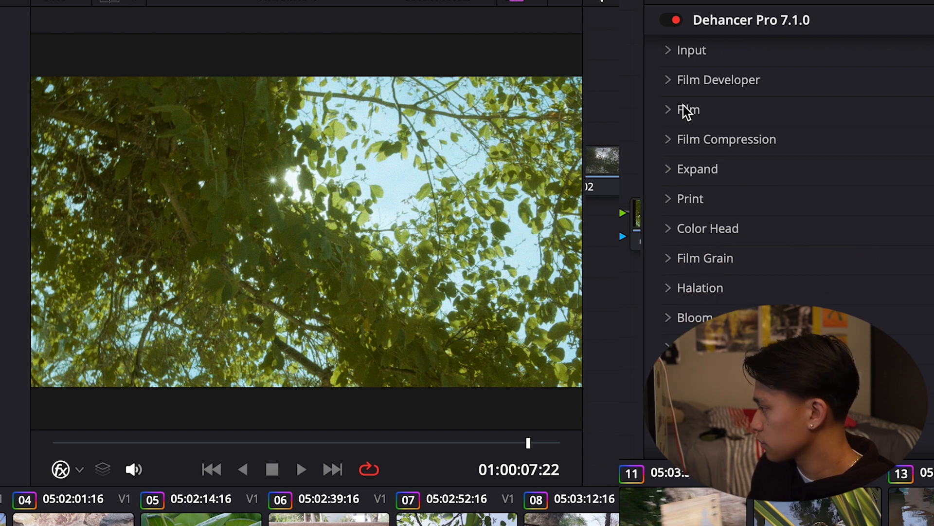
Enable Film Compression with Impact about 90.8, White Point about 78, Tonal Range about 40 and Color Density 100.
{"action": "left_click", "coordinate": [691, 142]}
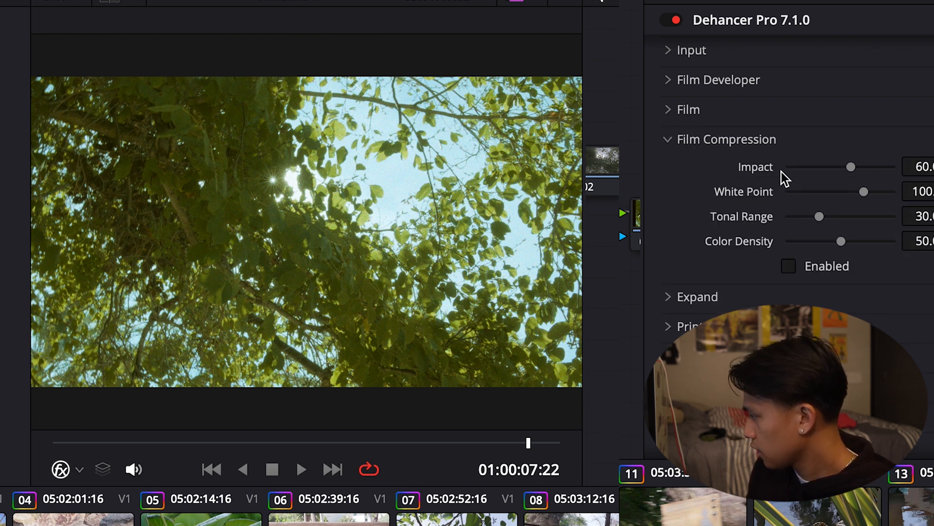
{"action": "left_click", "coordinate": [788, 266]}
{"action": "left_click_drag", "start_coordinate": [851, 167], "coordinate": [920, 171]}
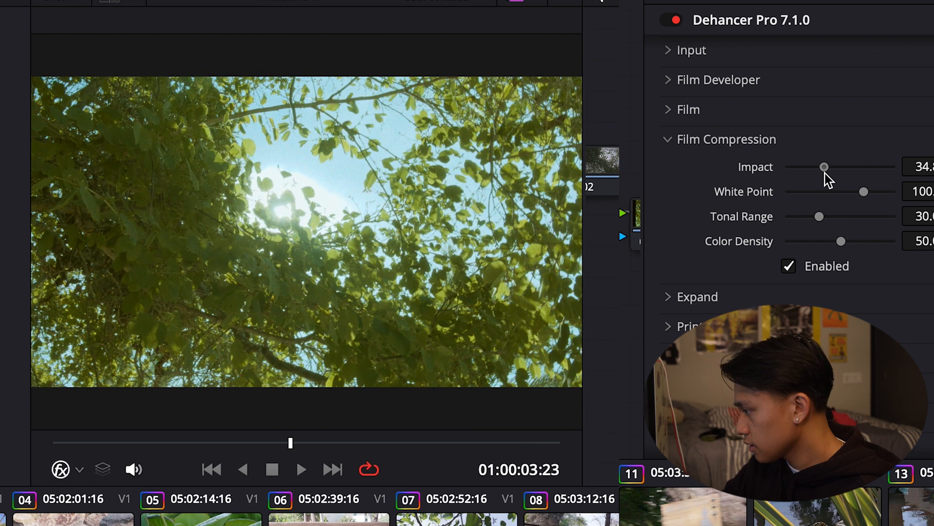
{"action": "left_click_drag", "start_coordinate": [824, 177], "coordinate": [819, 195]}
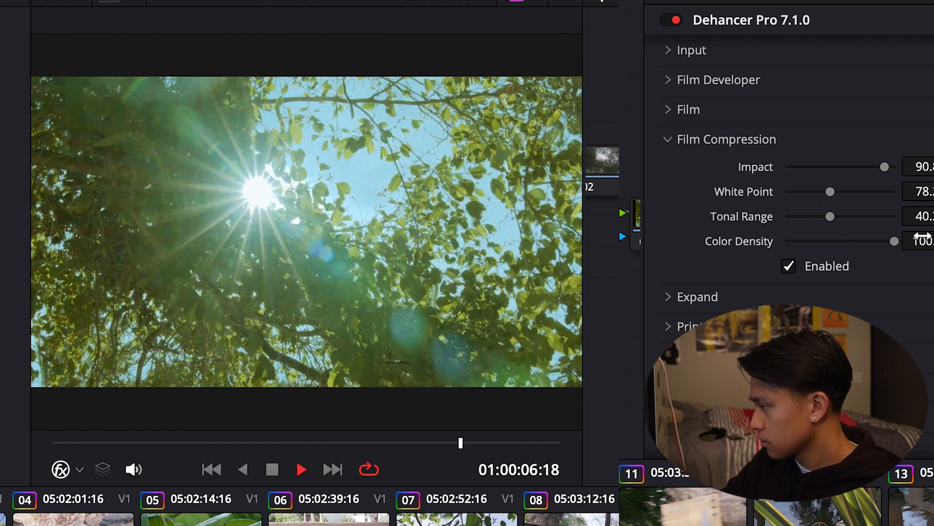
{"action": "left_click", "coordinate": [693, 140]}
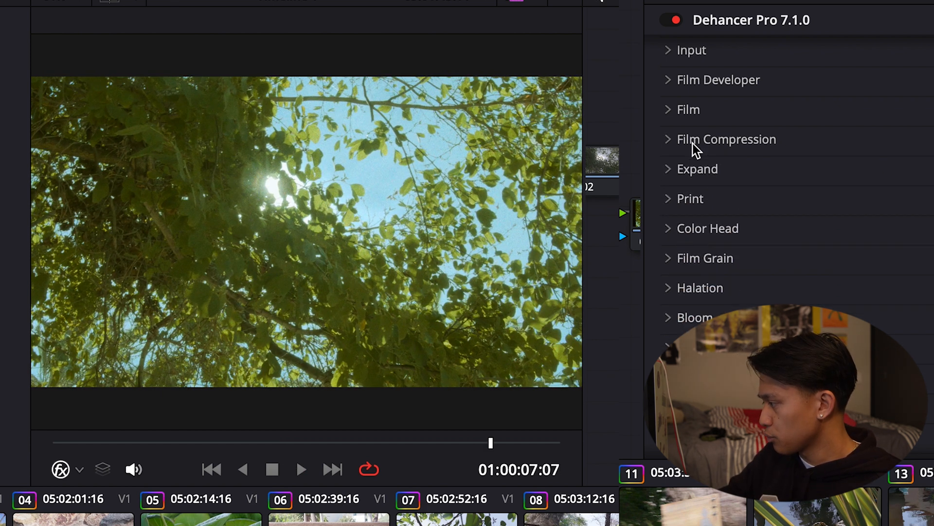
Compare the image with Expand off and on, and set Expand's White Point to about 98.5.
{"action": "left_click", "coordinate": [693, 168]}
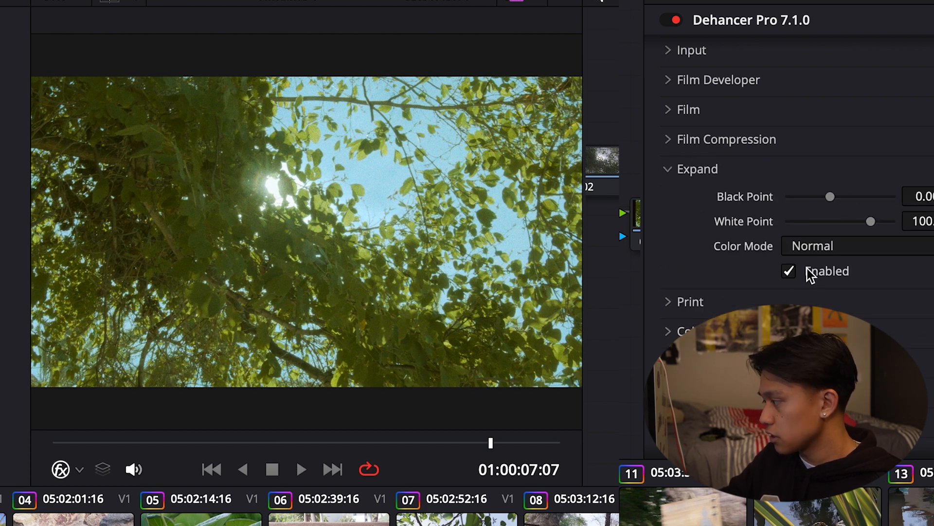
{"action": "left_click", "coordinate": [789, 272]}
{"action": "left_click", "coordinate": [789, 272]}
{"action": "mouse_move", "coordinate": [830, 196]}
{"action": "left_mouse_down"}
{"action": "mouse_move", "coordinate": [921, 202]}
{"action": "mouse_move", "coordinate": [732, 193]}
{"action": "mouse_move", "coordinate": [849, 193]}
{"action": "mouse_move", "coordinate": [829, 197]}
{"action": "left_mouse_up"}
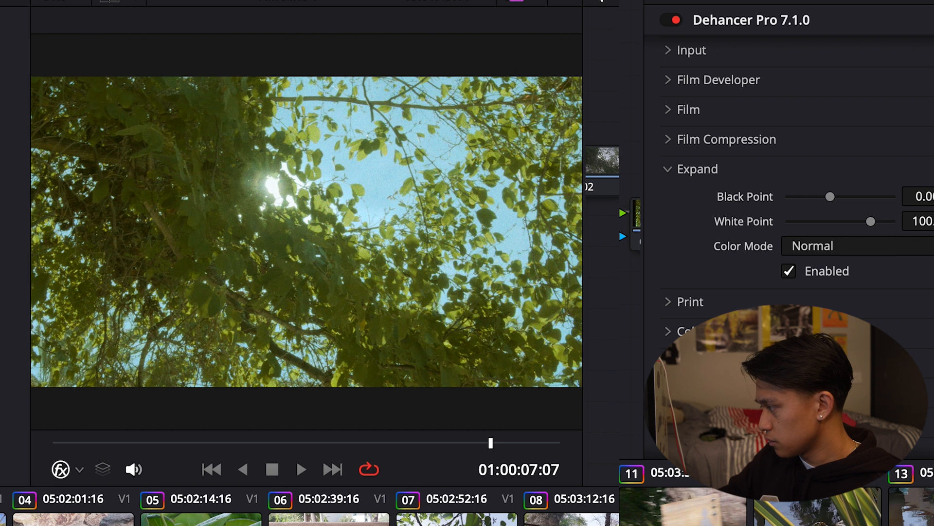
{"action": "mouse_move", "coordinate": [869, 223]}
{"action": "left_mouse_down"}
{"action": "mouse_move", "coordinate": [834, 225]}
{"action": "mouse_move", "coordinate": [869, 222]}
{"action": "left_mouse_up"}
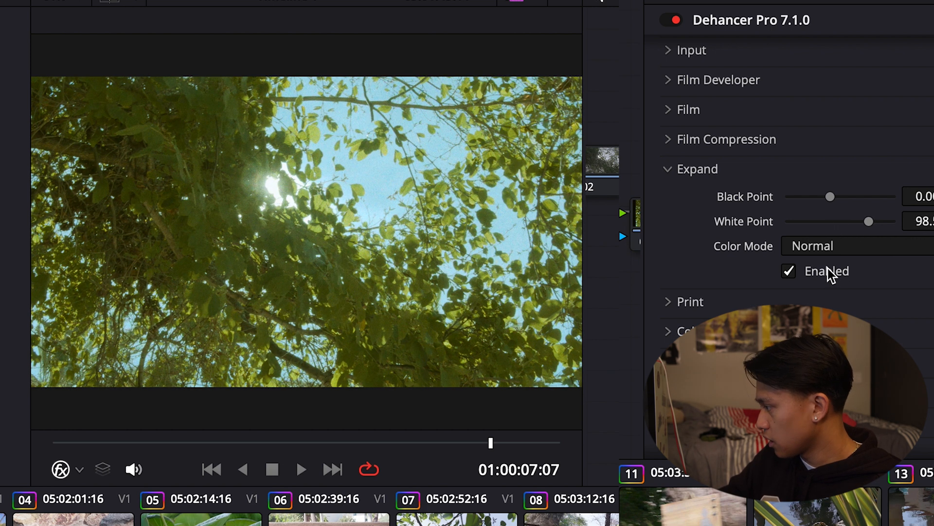
{"action": "left_click", "coordinate": [688, 174]}
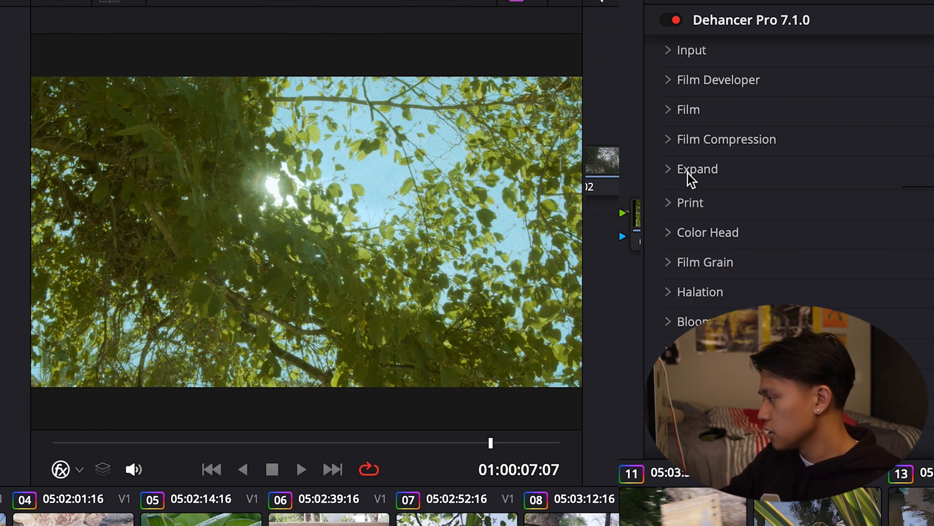
Set the Print profile to Kodak Endura Glossy Paper, with Exposure about 0.35 EV and Tonal Contrast about -3.2.
{"action": "left_click", "coordinate": [692, 193]}
{"action": "left_click", "coordinate": [932, 226]}
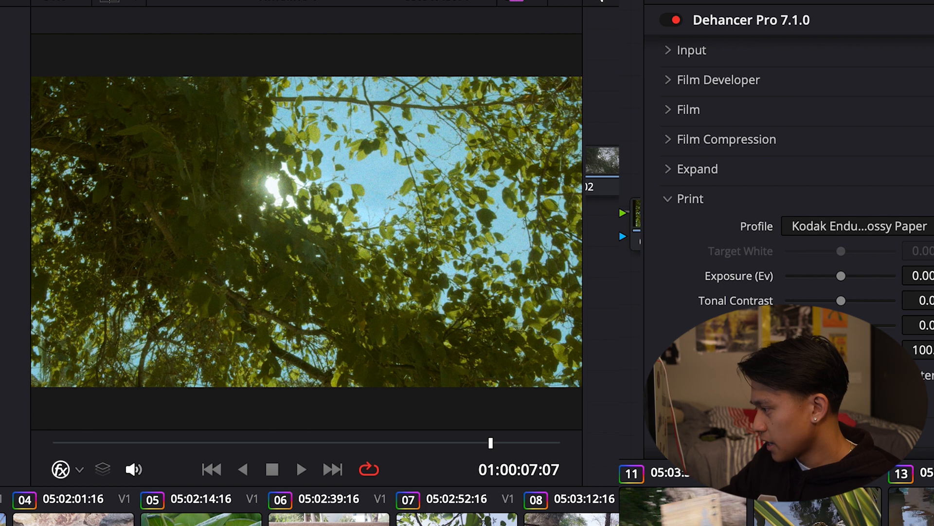
{"action": "left_click_drag", "start_coordinate": [841, 276], "coordinate": [838, 300]}
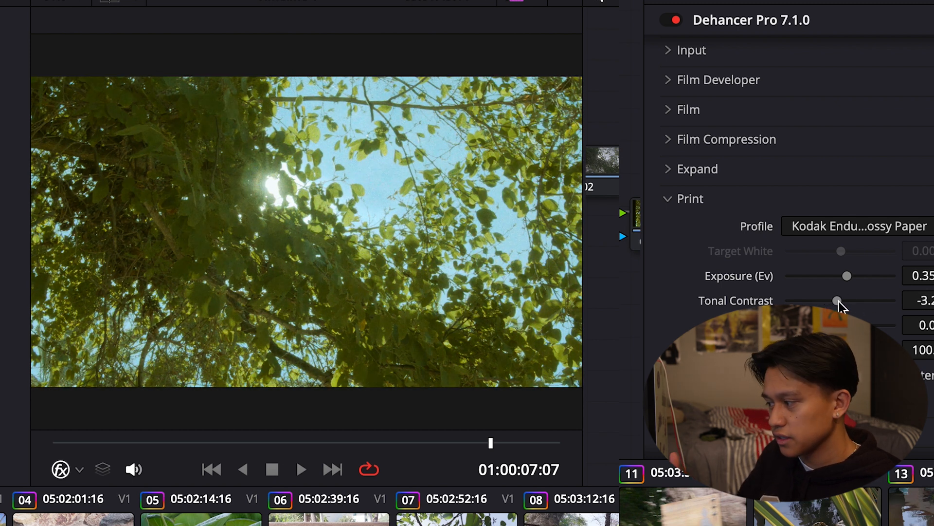
Set the Print value below Tonal Contrast to about 13.8, collapse the Print group and expand Color Head.
{"action": "left_click_drag", "start_coordinate": [840, 326], "coordinate": [816, 325]}
{"action": "left_click_drag", "start_coordinate": [878, 325], "coordinate": [849, 326]}
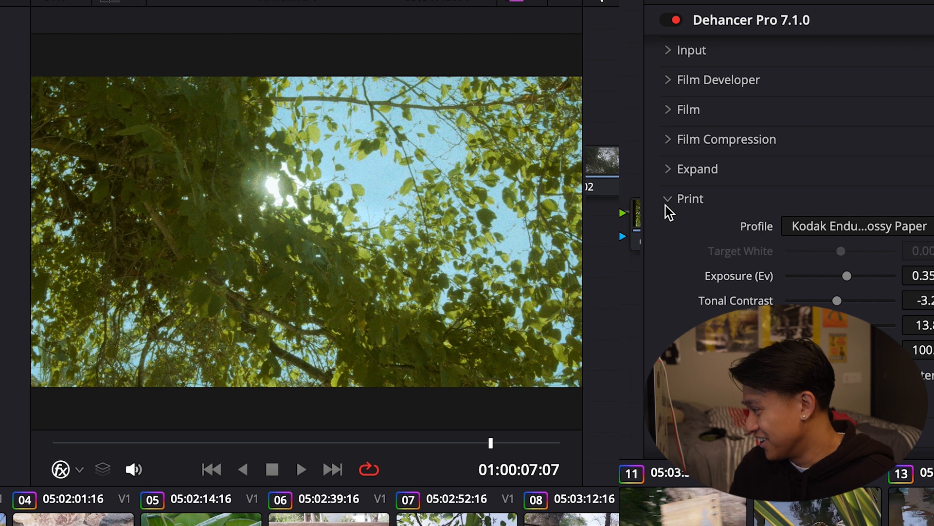
{"action": "left_click", "coordinate": [679, 199]}
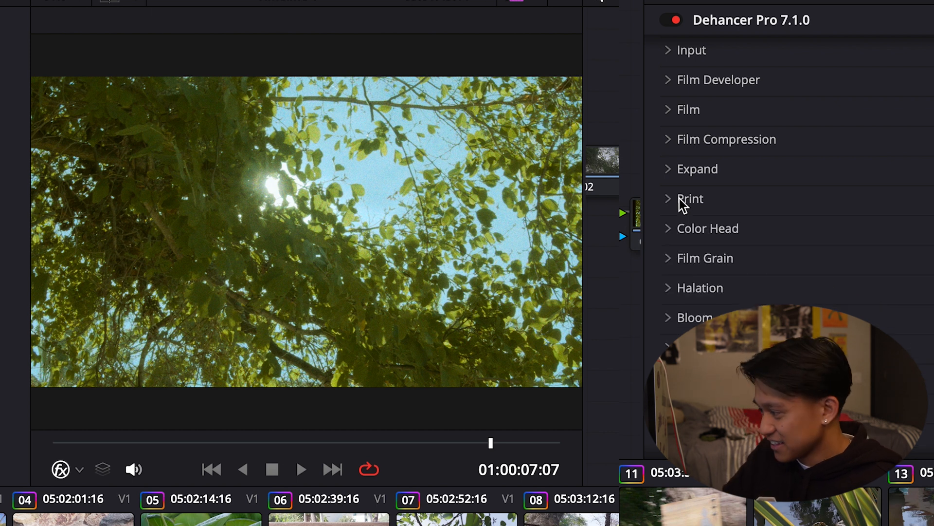
{"action": "left_click", "coordinate": [693, 231]}
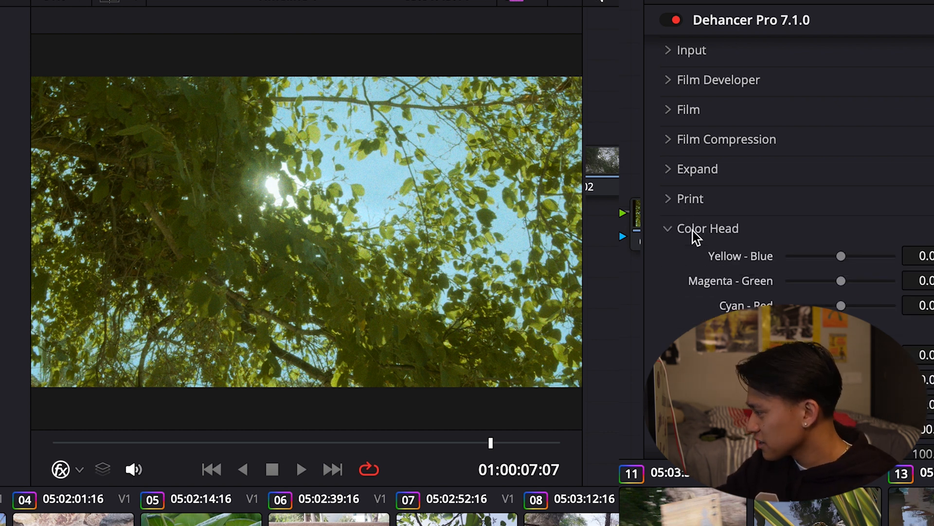
Try a Yellow - Blue shift of about -6.9 and a slight Magenta - Green shift in Color Head, resetting each one.
{"action": "scroll", "coordinate": [761, 253], "scroll_direction": "down", "scroll_amount": 5}
{"action": "scroll", "coordinate": [761, 253], "scroll_direction": "up", "scroll_amount": 4}
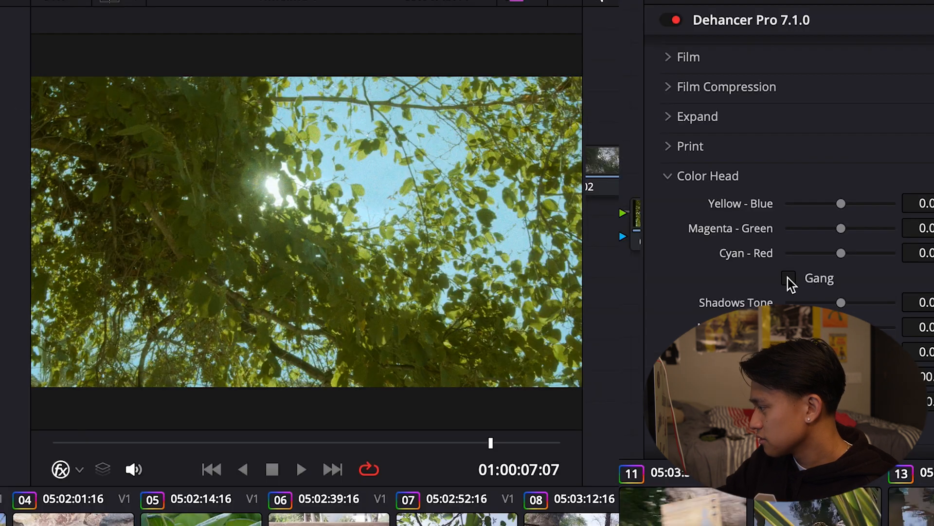
{"action": "scroll", "coordinate": [788, 279], "scroll_direction": "down", "scroll_amount": 1}
{"action": "left_click_drag", "start_coordinate": [840, 164], "coordinate": [831, 164]}
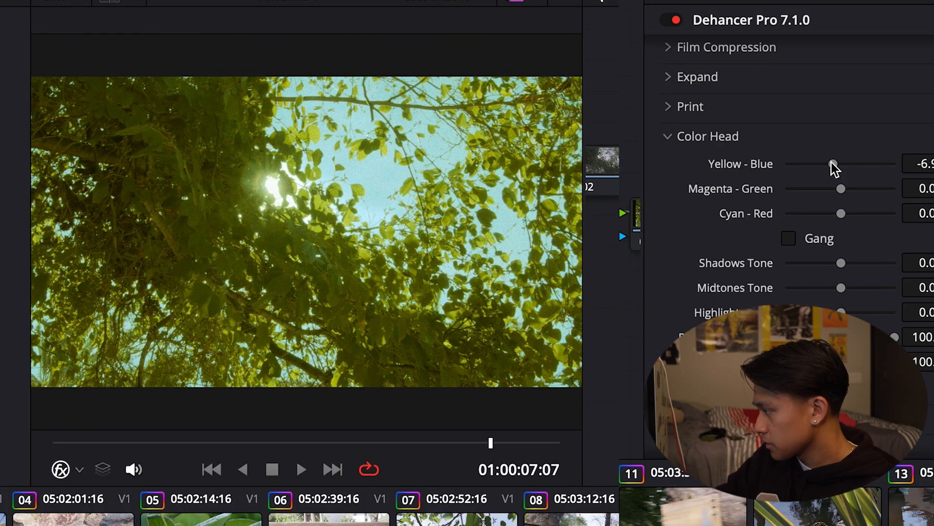
{"action": "double_click", "coordinate": [833, 163]}
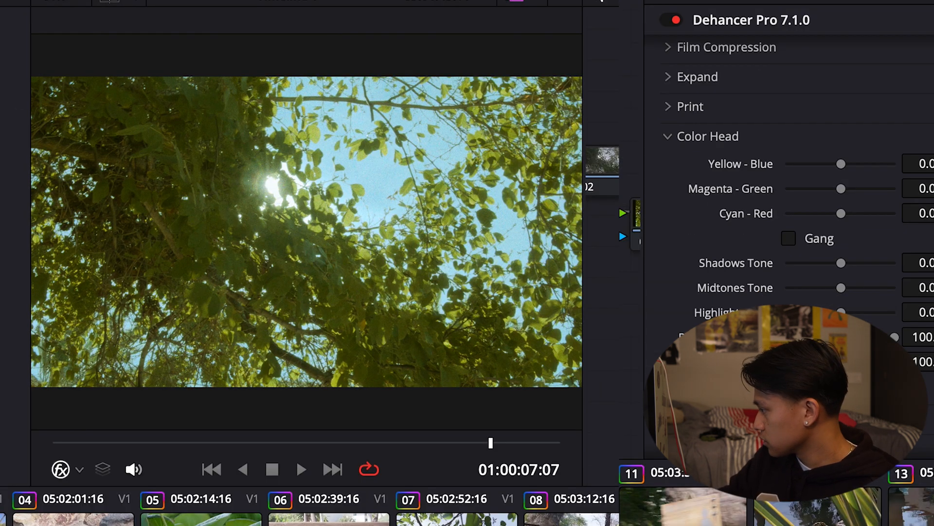
{"action": "left_click_drag", "start_coordinate": [840, 189], "coordinate": [847, 189]}
{"action": "double_click", "coordinate": [846, 189]}
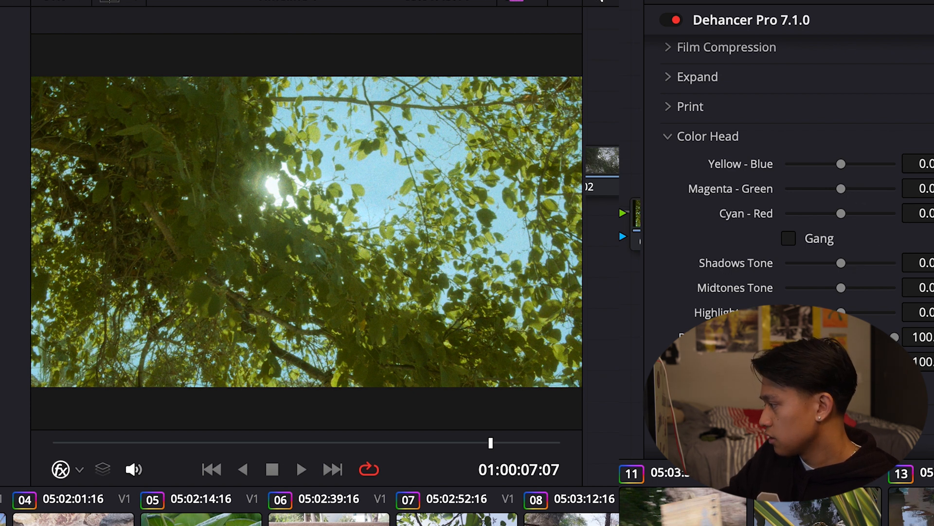
Set Color Head's Shadows Tone to about 10 and Midtones Tone to about -4.6, lower Highlights Tone, and switch to the Film Grain group.
{"action": "scroll", "coordinate": [853, 261], "scroll_direction": "down", "scroll_amount": 3}
{"action": "mouse_move", "coordinate": [842, 193]}
{"action": "left_mouse_down"}
{"action": "mouse_move", "coordinate": [851, 193]}
{"action": "mouse_move", "coordinate": [828, 195]}
{"action": "mouse_move", "coordinate": [845, 195]}
{"action": "left_mouse_up"}
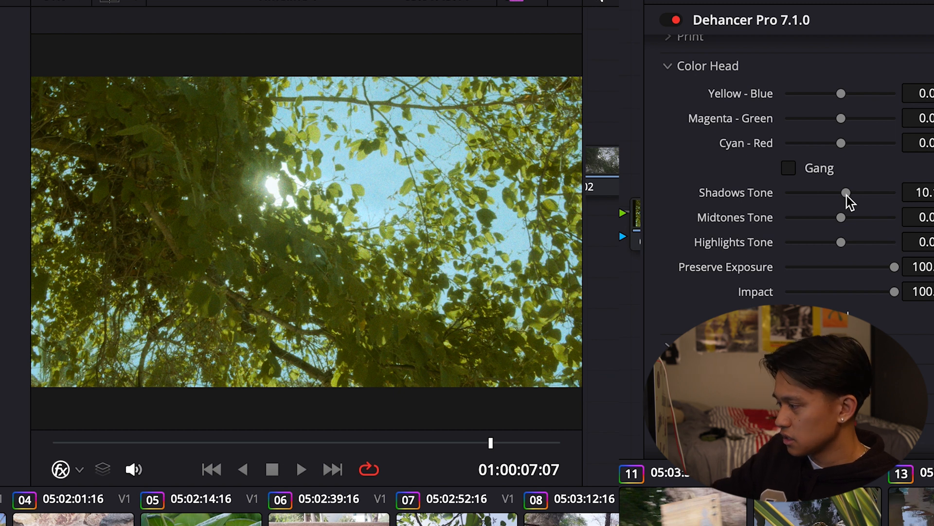
{"action": "mouse_move", "coordinate": [843, 221]}
{"action": "left_mouse_down"}
{"action": "mouse_move", "coordinate": [855, 221]}
{"action": "mouse_move", "coordinate": [808, 221]}
{"action": "mouse_move", "coordinate": [838, 223]}
{"action": "left_mouse_up"}
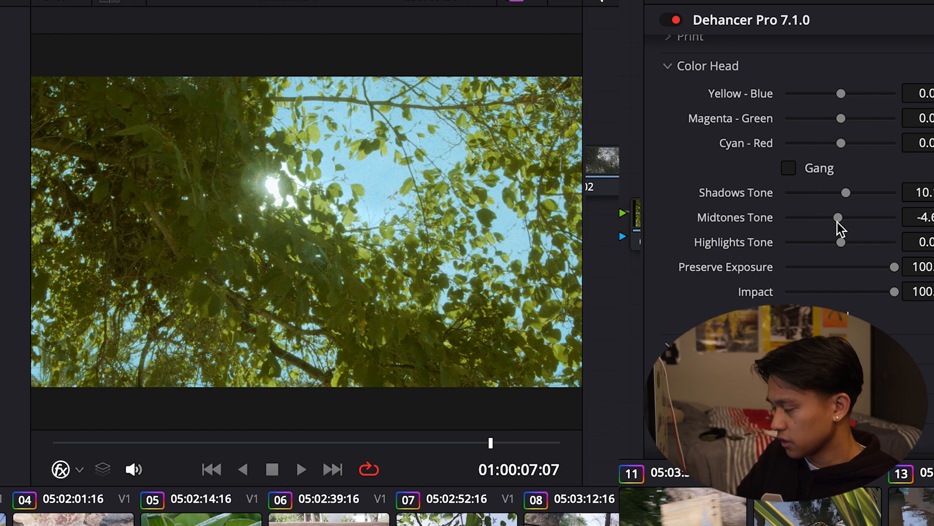
{"action": "left_click_drag", "start_coordinate": [838, 238], "coordinate": [819, 242]}
{"action": "left_click", "coordinate": [703, 66]}
{"action": "left_click", "coordinate": [699, 124]}
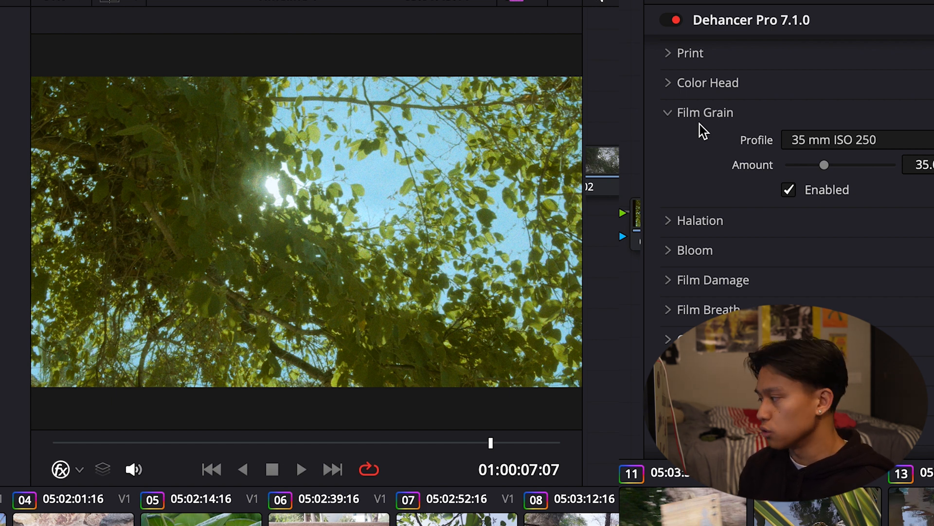
Test Film Grain with 8 mm ISO 50 at Amount 100 and 8 mm ISO 250 at about 88 by playing the clip.
{"action": "left_click", "coordinate": [808, 140]}
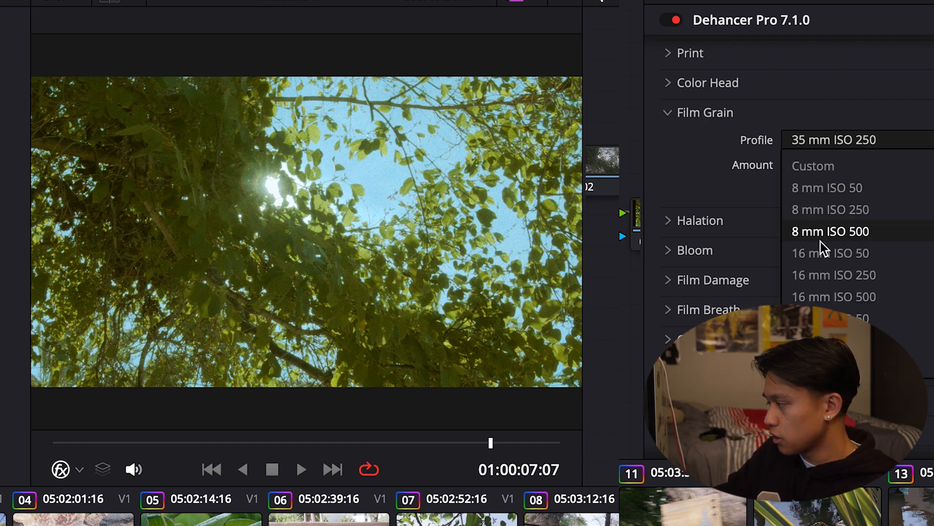
{"action": "scroll", "coordinate": [823, 243], "scroll_direction": "down", "scroll_amount": 3}
{"action": "scroll", "coordinate": [836, 263], "scroll_direction": "up", "scroll_amount": 3}
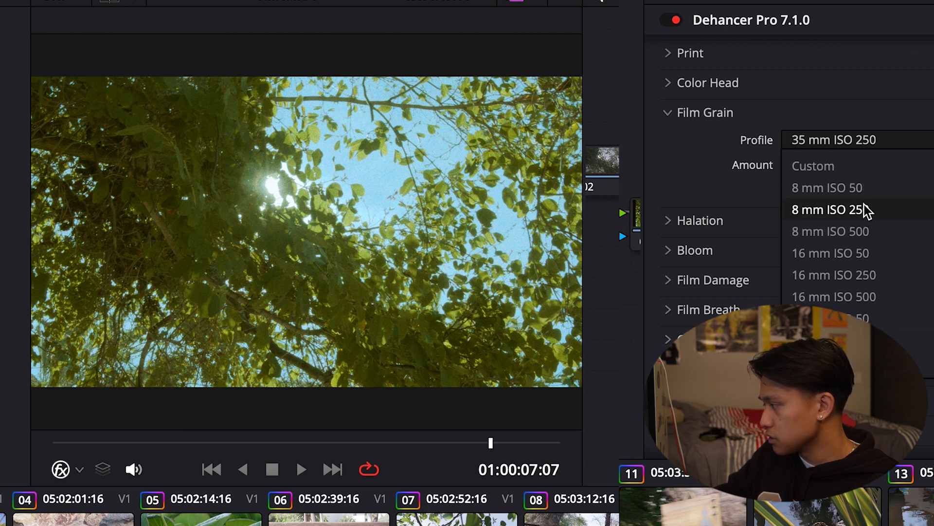
{"action": "scroll", "coordinate": [868, 221], "scroll_direction": "down", "scroll_amount": 3}
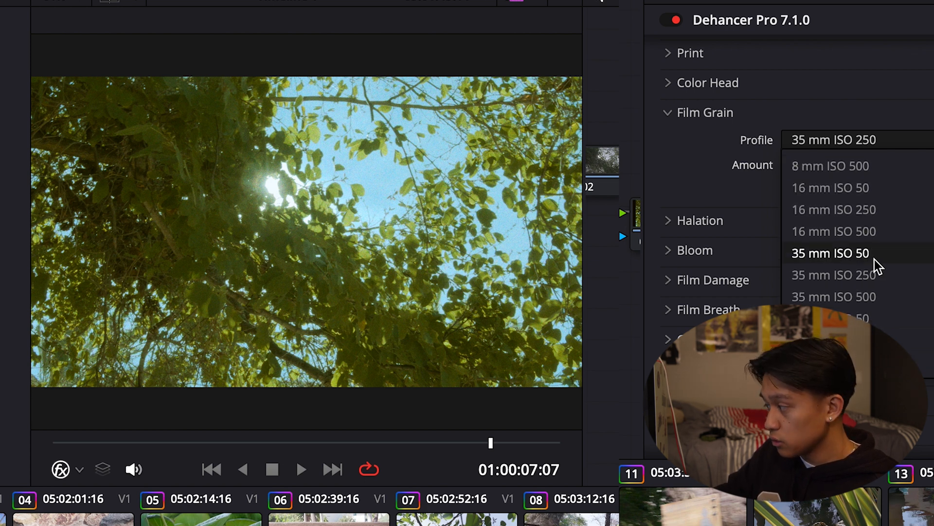
{"action": "scroll", "coordinate": [874, 259], "scroll_direction": "up", "scroll_amount": 3}
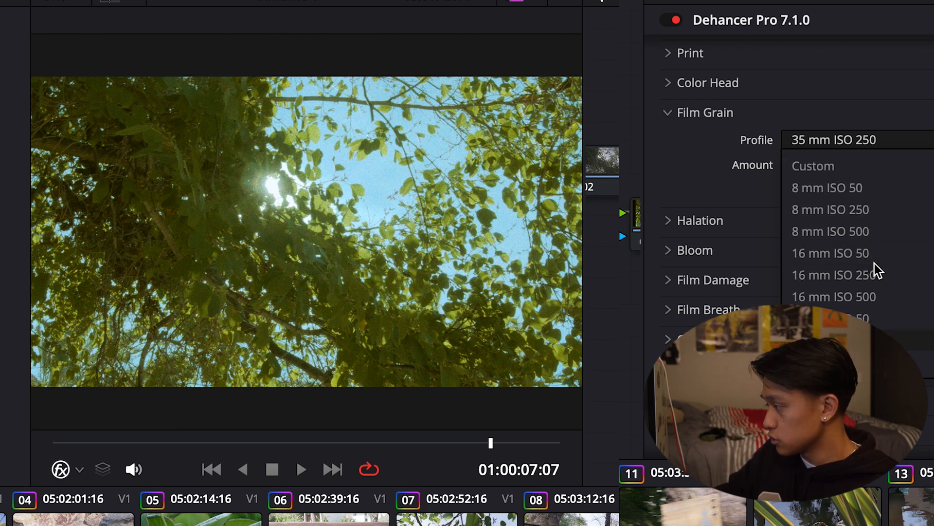
{"action": "left_click", "coordinate": [855, 190]}
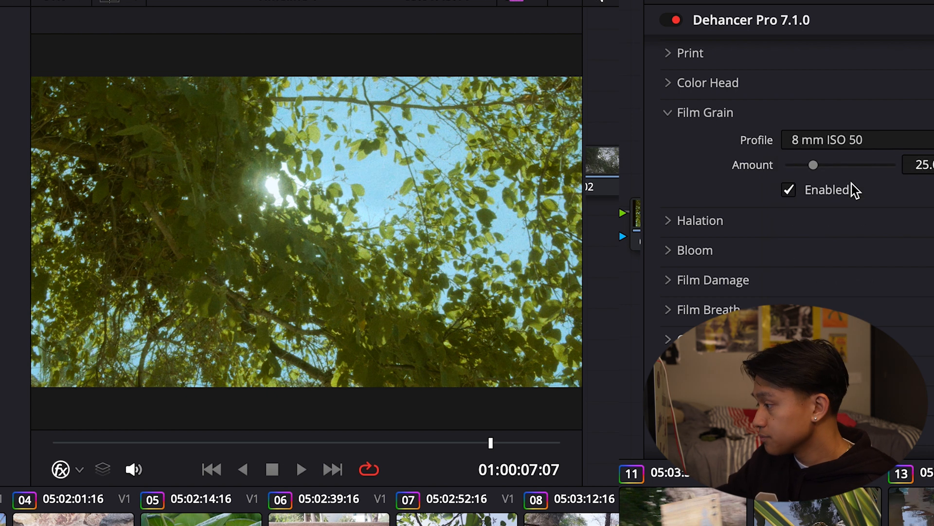
{"action": "left_click_drag", "start_coordinate": [813, 166], "coordinate": [896, 165]}
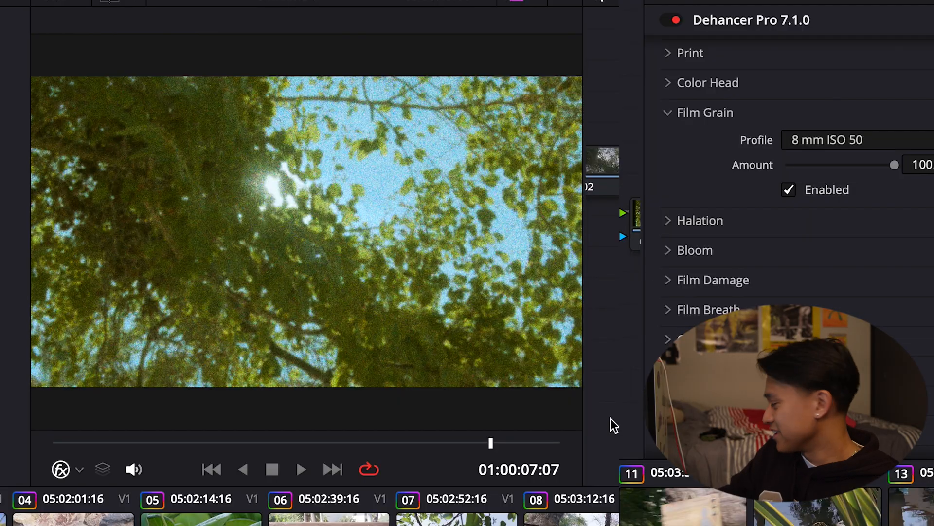
{"action": "key", "text": "space"}
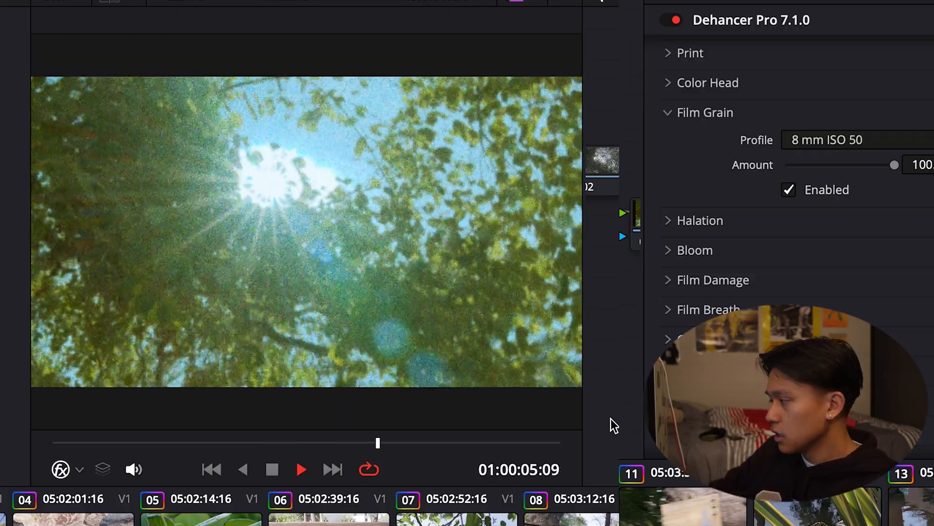
{"action": "key", "text": "space"}
{"action": "key", "text": "space"}
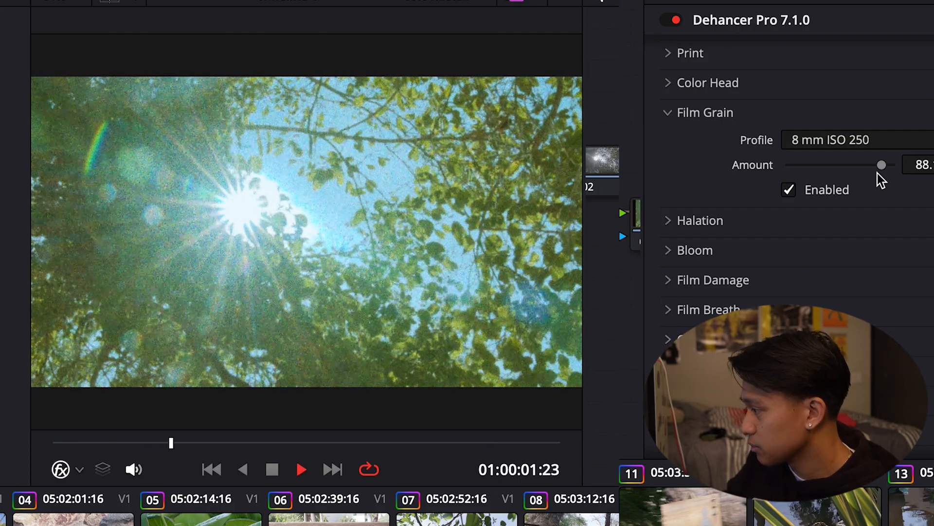
{"action": "key", "text": "space"}
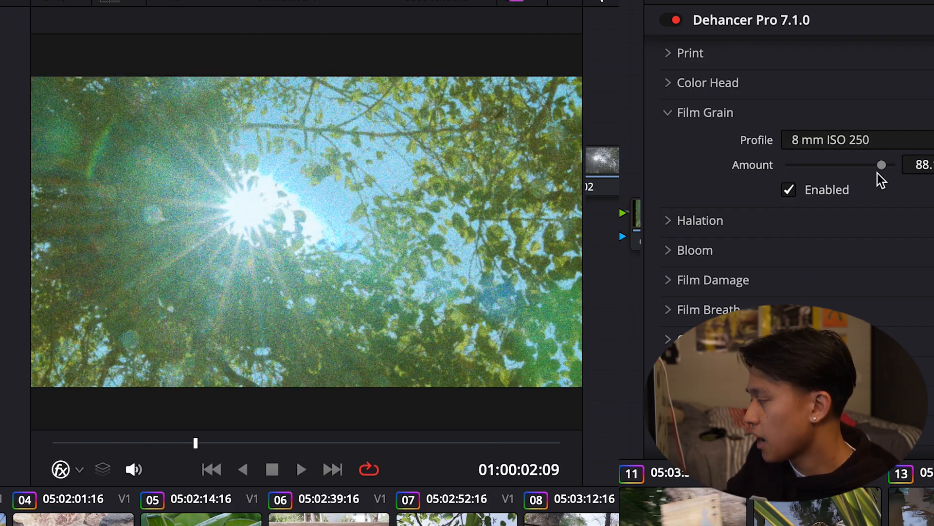
Test the 65 mm ISO 500 grain profile at Amount 25 and at 100 by playing the clip each time.
{"action": "left_click", "coordinate": [850, 143]}
{"action": "scroll", "coordinate": [837, 341], "scroll_direction": "down", "scroll_amount": 3}
{"action": "left_click", "coordinate": [834, 362]}
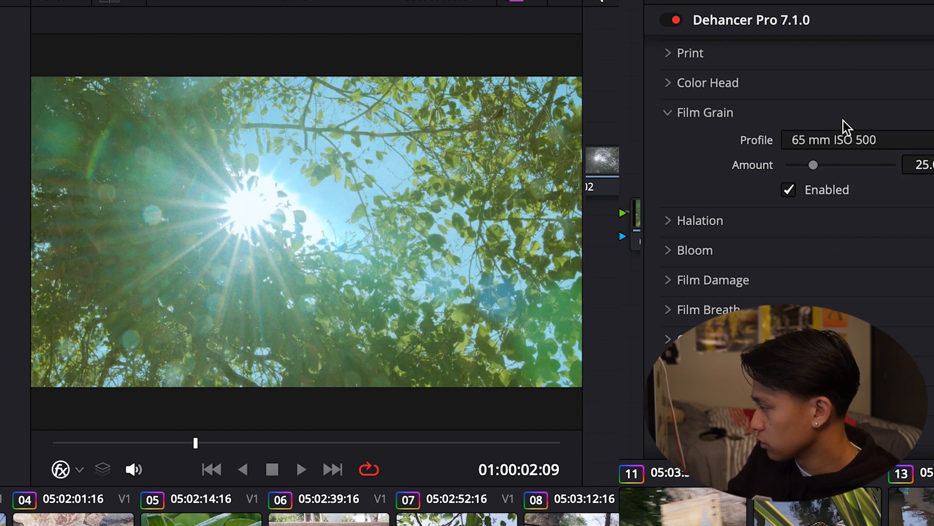
{"action": "left_click", "coordinate": [846, 141]}
{"action": "left_click", "coordinate": [772, 234]}
{"action": "key", "text": "space"}
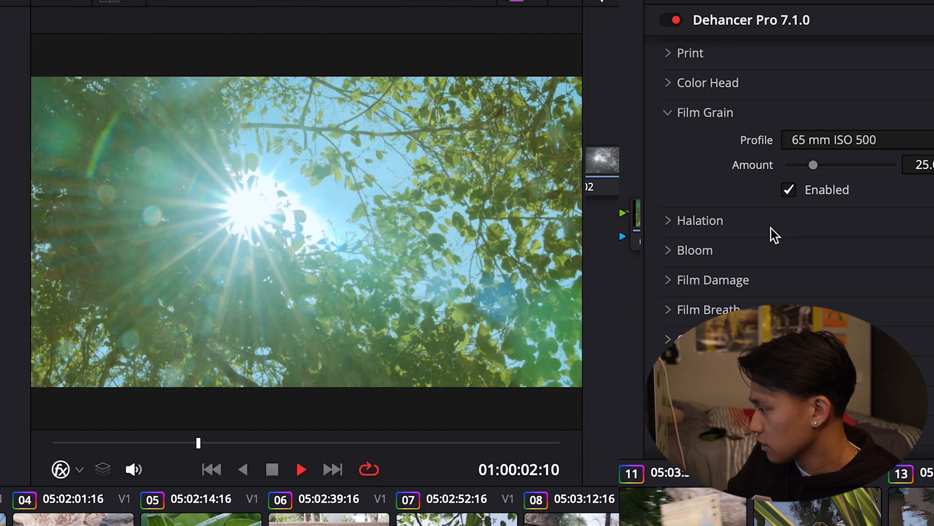
{"action": "key", "text": "space"}
{"action": "left_click_drag", "start_coordinate": [813, 165], "coordinate": [929, 175]}
{"action": "key", "text": "space"}
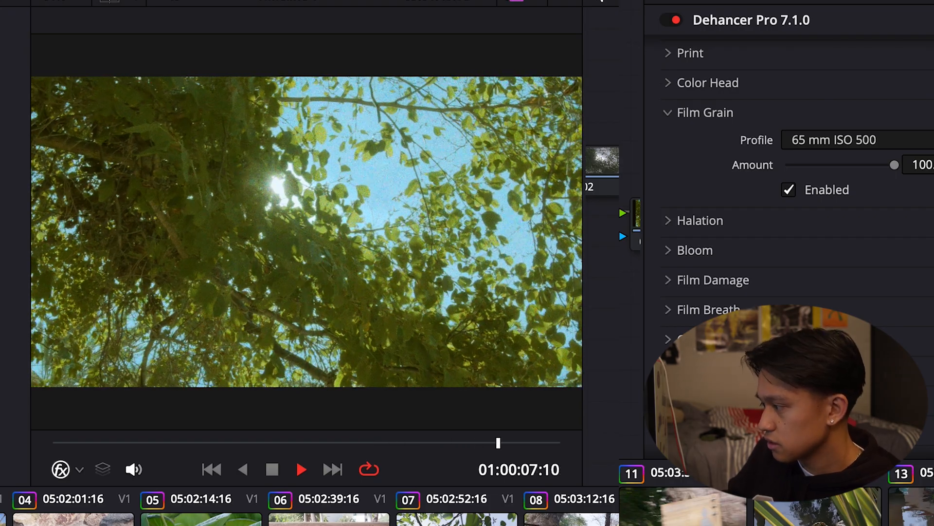
{"action": "key", "text": "space"}
Set the Film Grain profile to 16 mm ISO 250 and collapse the Film Grain group.
{"action": "left_click", "coordinate": [897, 142]}
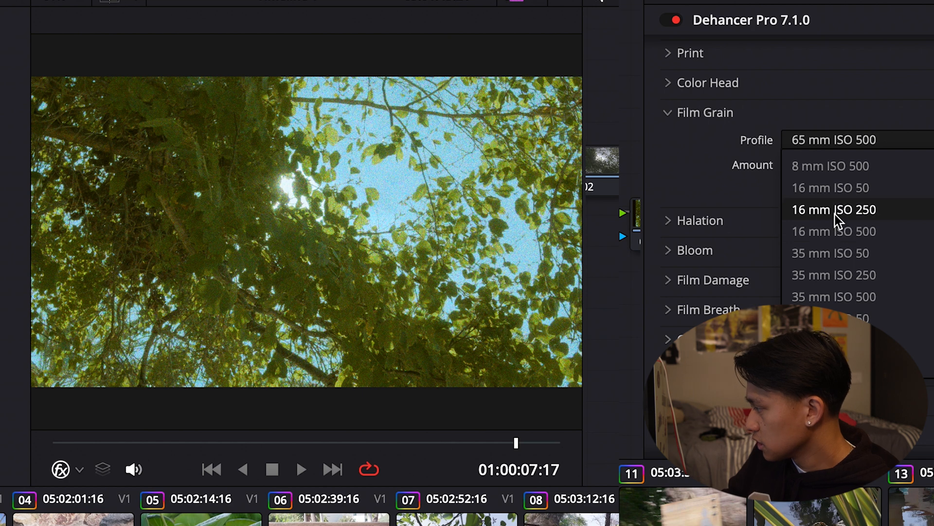
{"action": "left_click", "coordinate": [834, 190]}
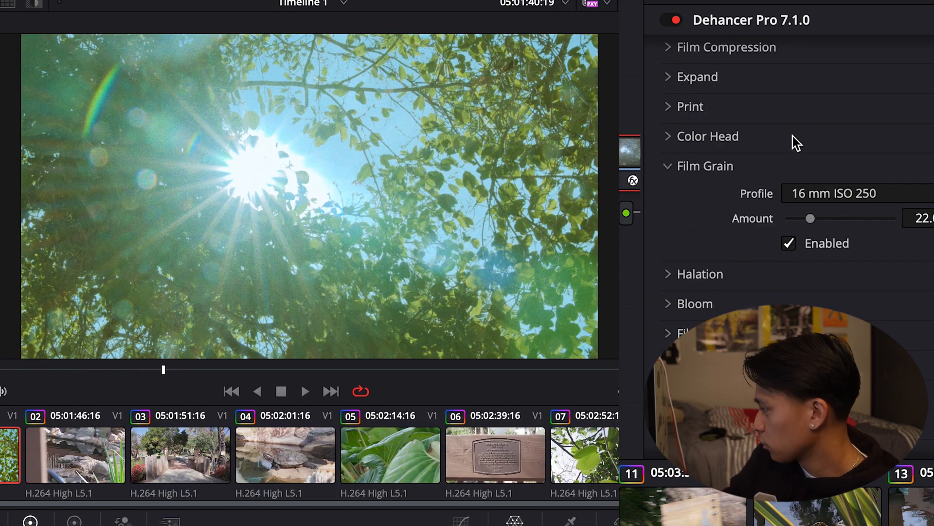
{"action": "left_click", "coordinate": [683, 165]}
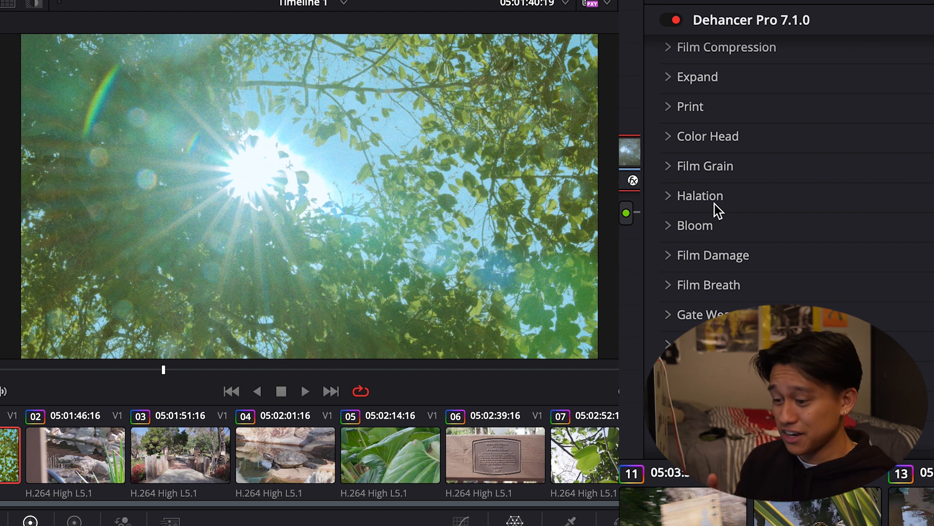
Enable Halation with the 35 mm / Super 35 profile, and compare it off and on at the 05:01:41:18 frame.
{"action": "left_click", "coordinate": [714, 203]}
{"action": "left_click", "coordinate": [709, 203]}
{"action": "left_click", "coordinate": [708, 203]}
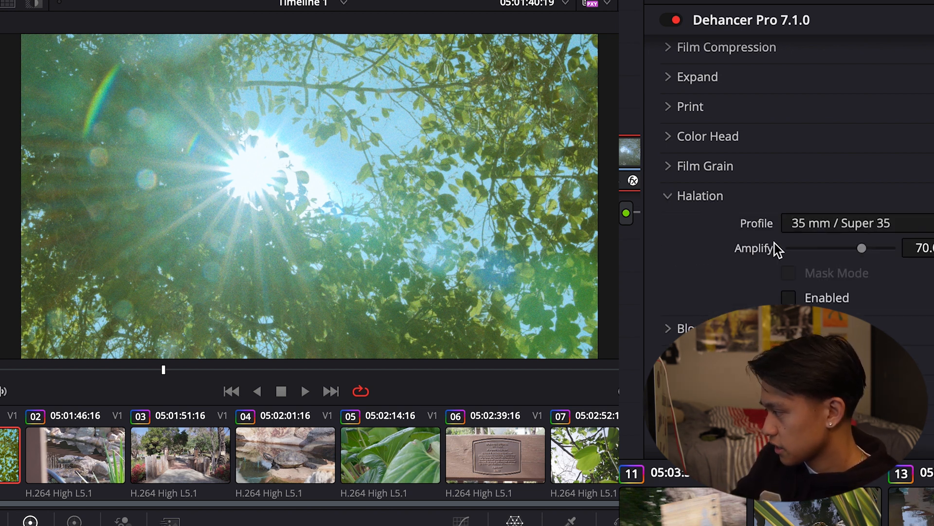
{"action": "left_click", "coordinate": [789, 298]}
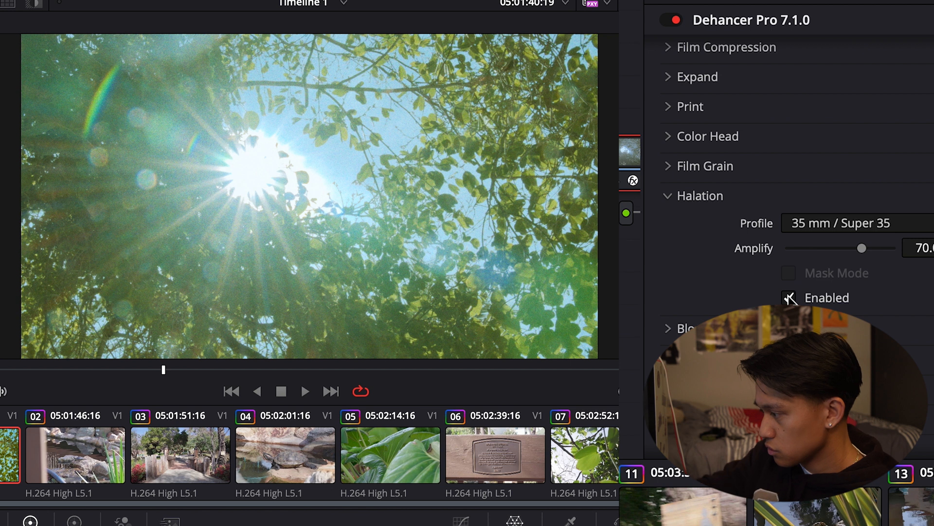
{"action": "left_click", "coordinate": [252, 374]}
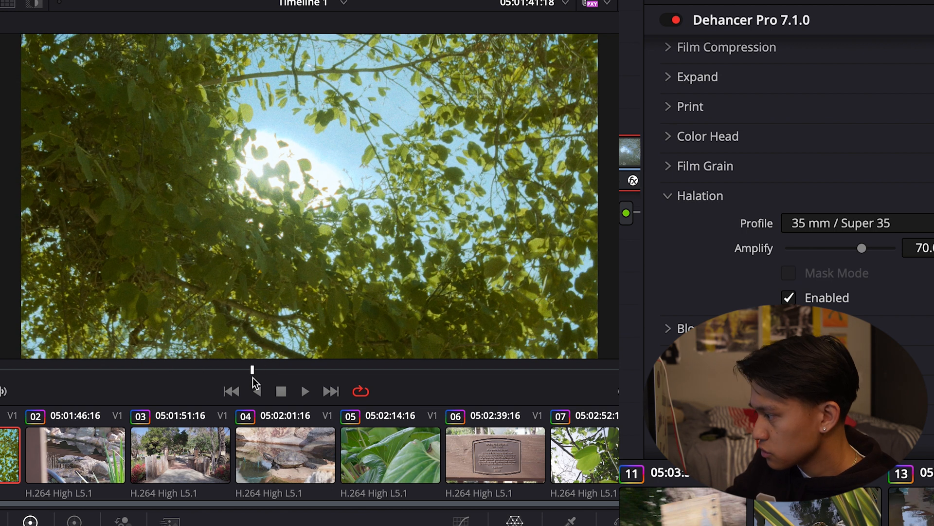
{"action": "left_click", "coordinate": [789, 298]}
{"action": "left_click", "coordinate": [788, 297]}
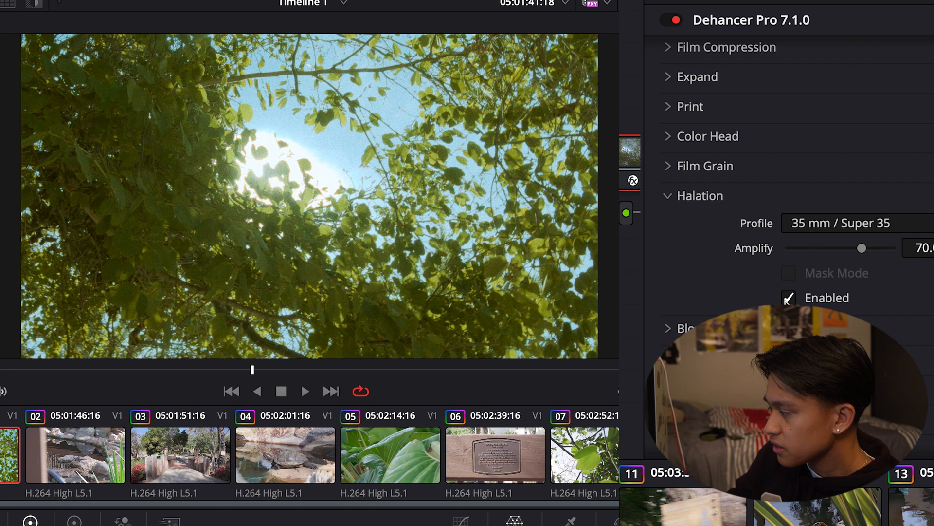
Try the 35 mm No Remjet Halation profile with Amplify at about 89.
{"action": "left_click", "coordinate": [852, 229]}
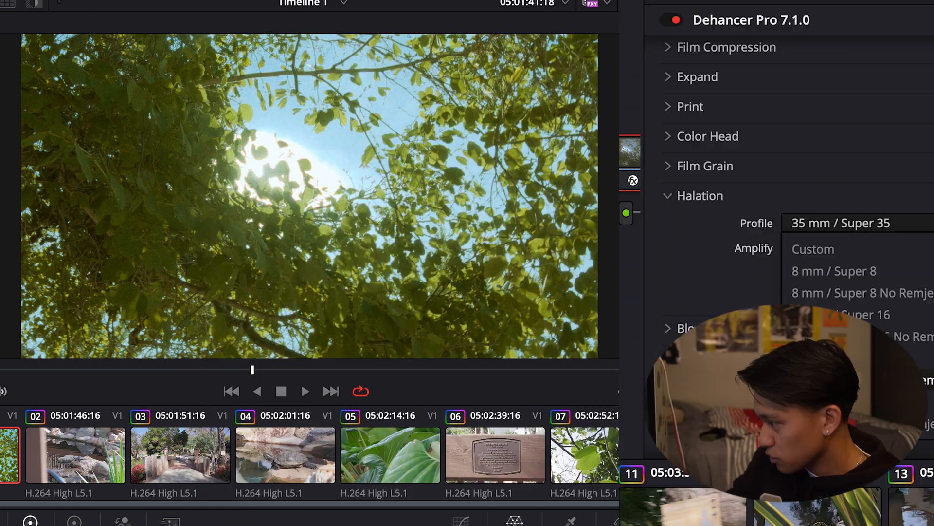
{"action": "left_click", "coordinate": [859, 380]}
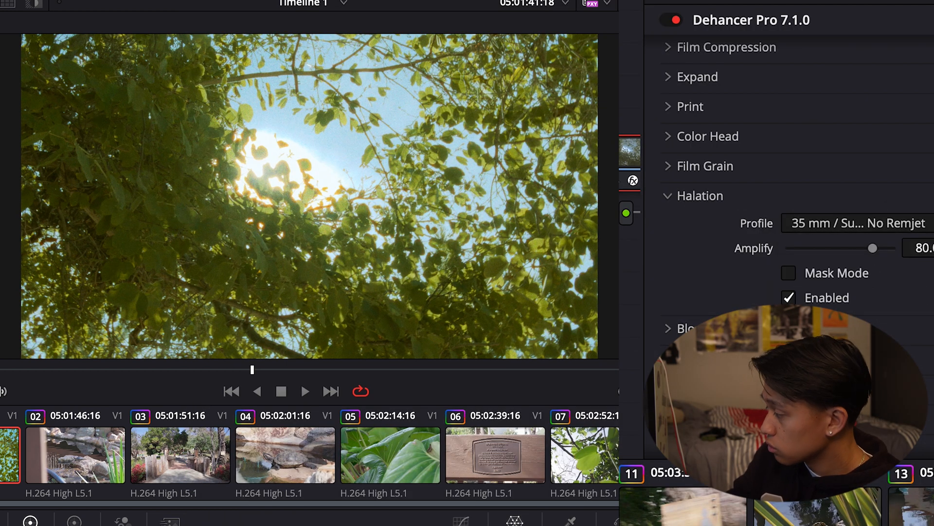
{"action": "mouse_move", "coordinate": [868, 244]}
{"action": "left_mouse_down"}
{"action": "mouse_move", "coordinate": [827, 246]}
{"action": "mouse_move", "coordinate": [903, 243]}
{"action": "mouse_move", "coordinate": [869, 243]}
{"action": "mouse_move", "coordinate": [885, 247]}
{"action": "left_mouse_up"}
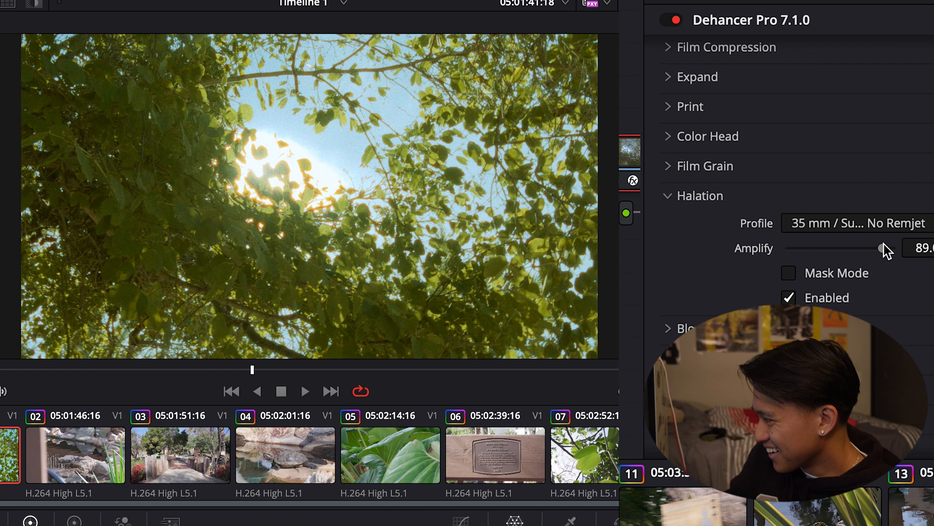
Try the 8 mm / Super 8 No Remjet and 65 mm / 70 mm No Remjet halation profiles, varying Amplify on each.
{"action": "left_click", "coordinate": [891, 224]}
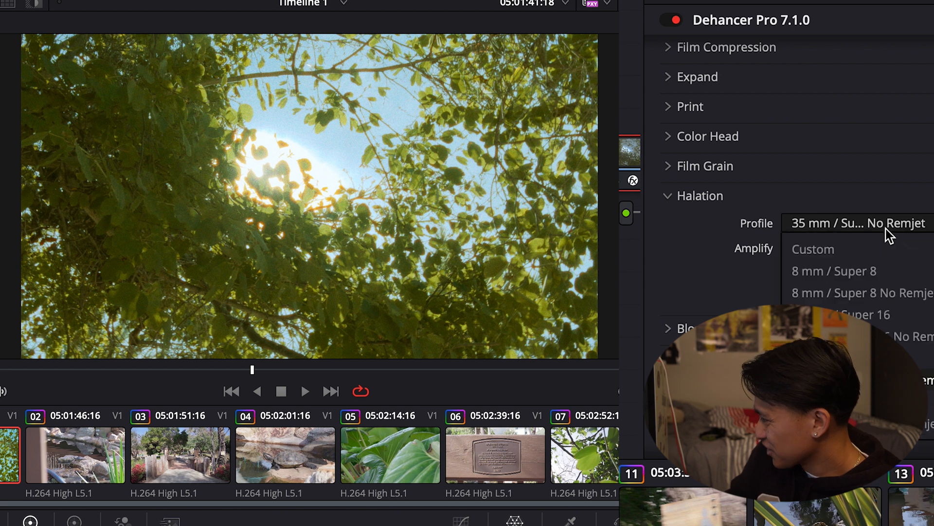
{"action": "left_click", "coordinate": [860, 300]}
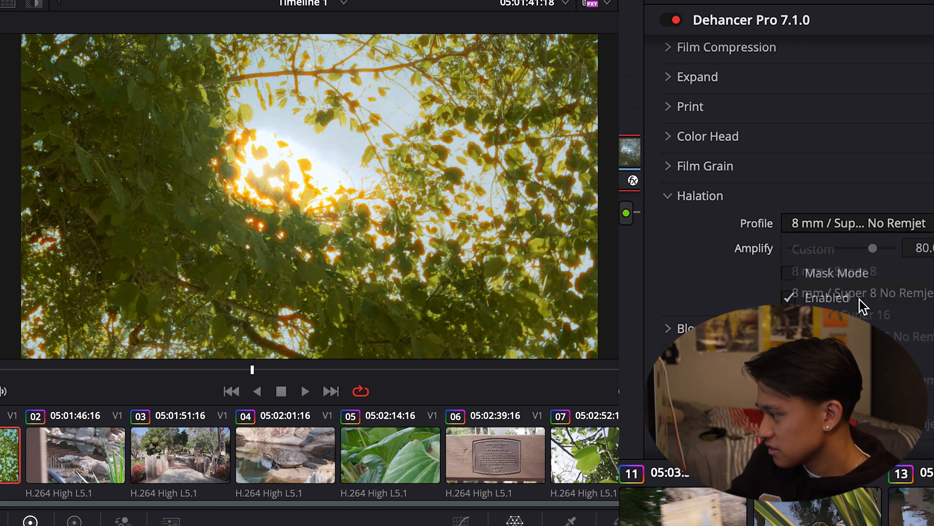
{"action": "mouse_move", "coordinate": [848, 249]}
{"action": "left_mouse_down"}
{"action": "mouse_move", "coordinate": [794, 246]}
{"action": "mouse_move", "coordinate": [837, 236]}
{"action": "left_mouse_up"}
{"action": "left_click", "coordinate": [836, 225]}
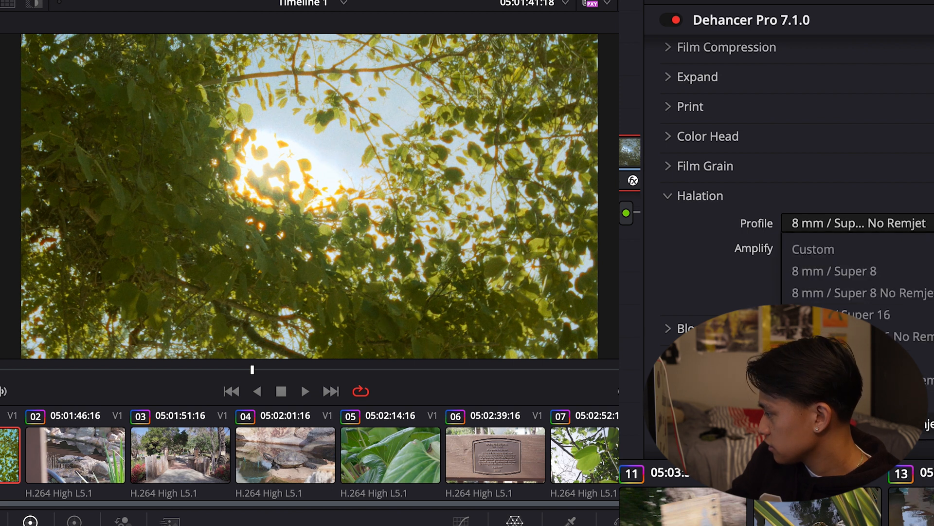
{"action": "left_click", "coordinate": [856, 424]}
{"action": "mouse_move", "coordinate": [842, 248]}
{"action": "left_mouse_down"}
{"action": "mouse_move", "coordinate": [811, 246]}
{"action": "mouse_move", "coordinate": [837, 248]}
{"action": "left_mouse_up"}
Compare the 35 mm / Super 35 halation profile with its No Remjet variant, and try 8 mm / Super 8 No Remjet again.
{"action": "left_click", "coordinate": [840, 224]}
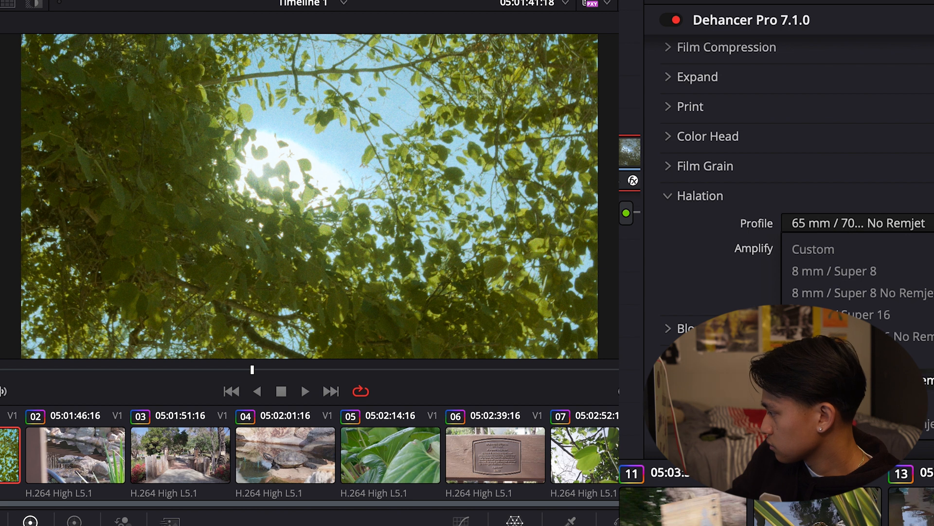
{"action": "left_click", "coordinate": [856, 382]}
{"action": "left_click", "coordinate": [842, 221]}
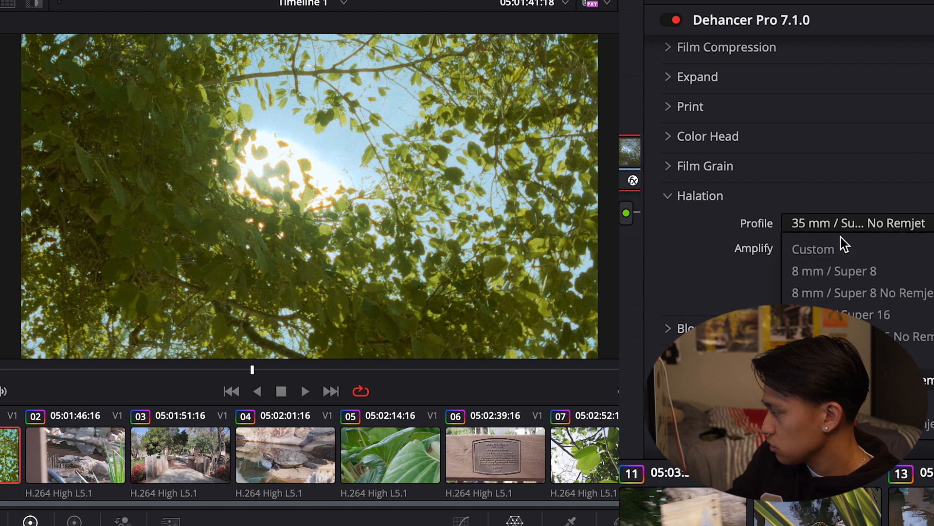
{"action": "left_click", "coordinate": [856, 359]}
{"action": "key", "text": "super+z"}
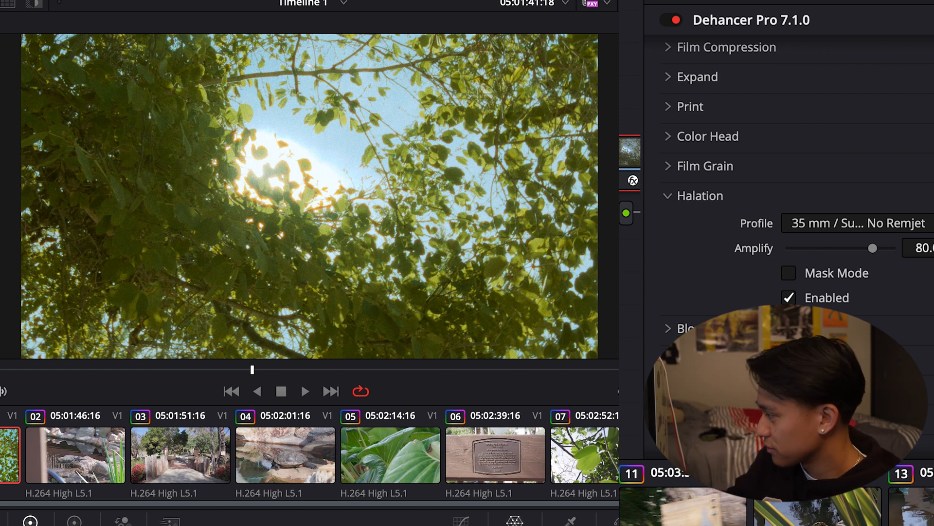
{"action": "left_click", "coordinate": [838, 229]}
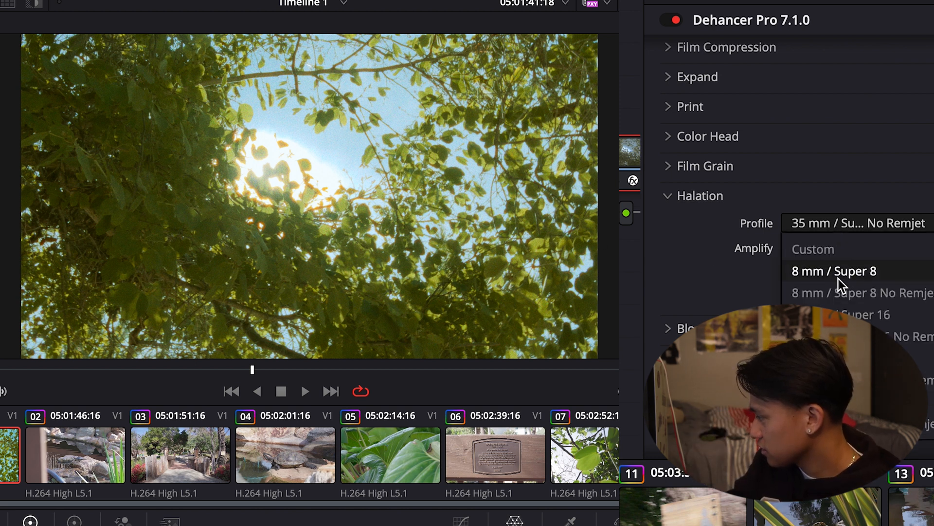
{"action": "left_click", "coordinate": [838, 292]}
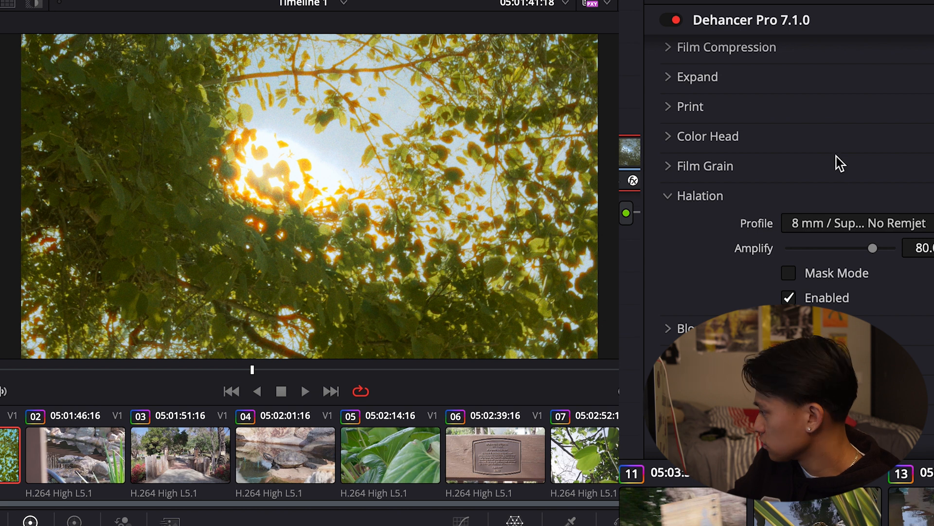
Set Halation to 16 mm / Super 16 No Remjet with Amplify at about 82, and check it by playing the clip.
{"action": "left_click", "coordinate": [826, 223]}
{"action": "left_click", "coordinate": [838, 337]}
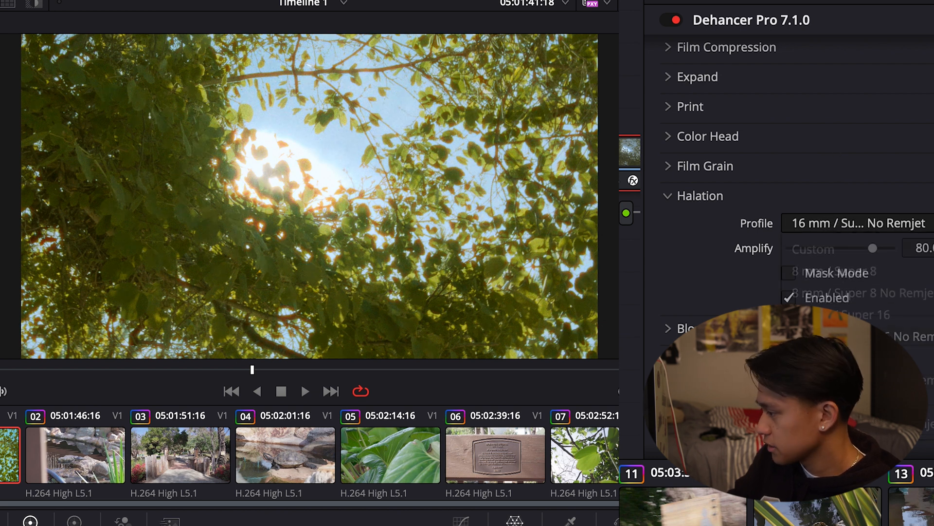
{"action": "left_click_drag", "start_coordinate": [849, 246], "coordinate": [874, 251]}
{"action": "key", "text": "space"}
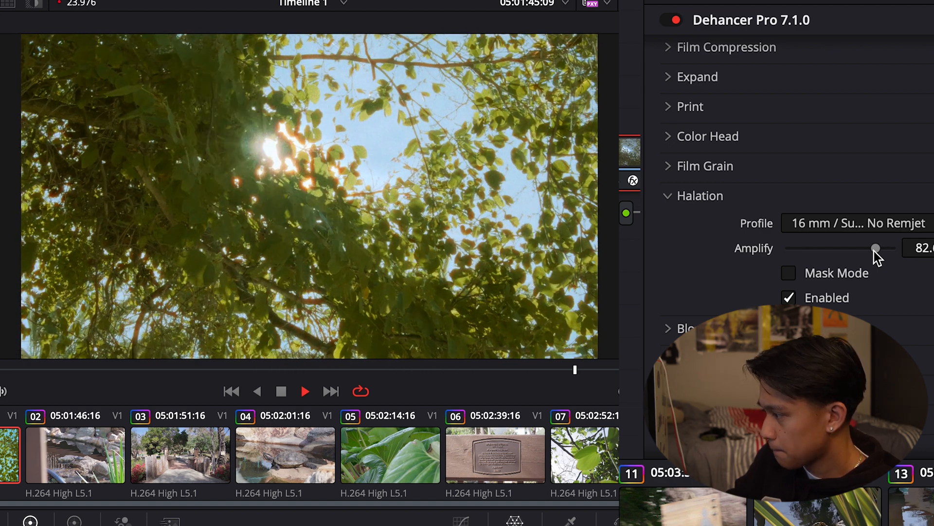
{"action": "key", "text": "space"}
{"action": "left_click", "coordinate": [682, 195]}
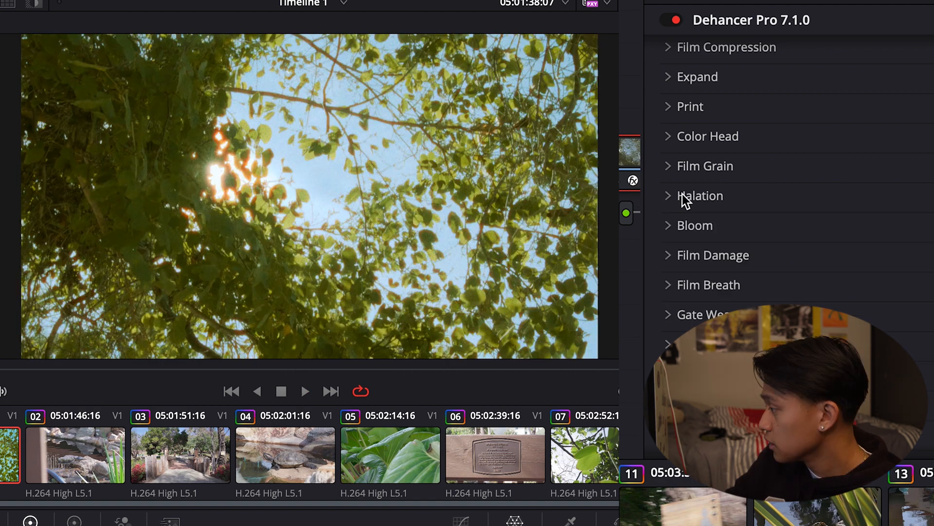
Enable Bloom with the 16 mm / Super 16 profile and Amplify at about 32.
{"action": "left_click", "coordinate": [686, 224]}
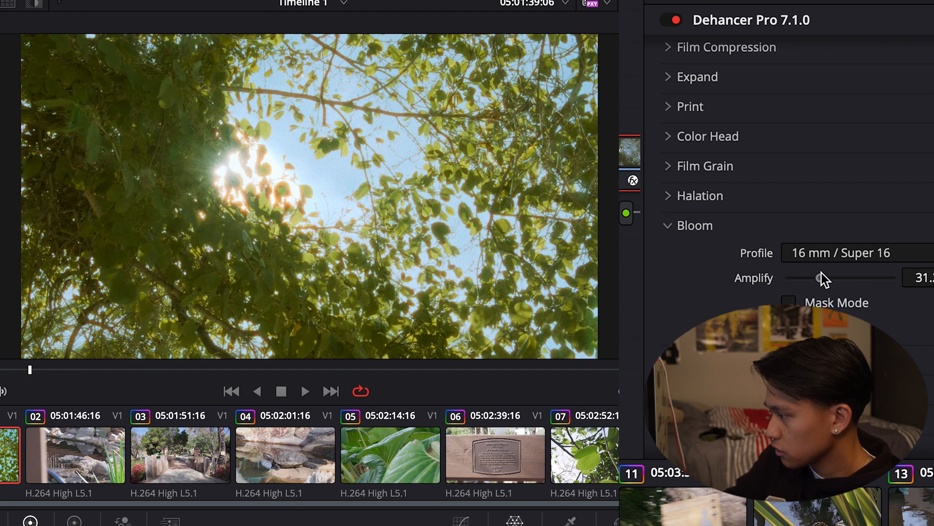
{"action": "mouse_move", "coordinate": [822, 273]}
{"action": "left_mouse_down"}
{"action": "mouse_move", "coordinate": [830, 274]}
{"action": "mouse_move", "coordinate": [821, 274]}
{"action": "left_mouse_up"}
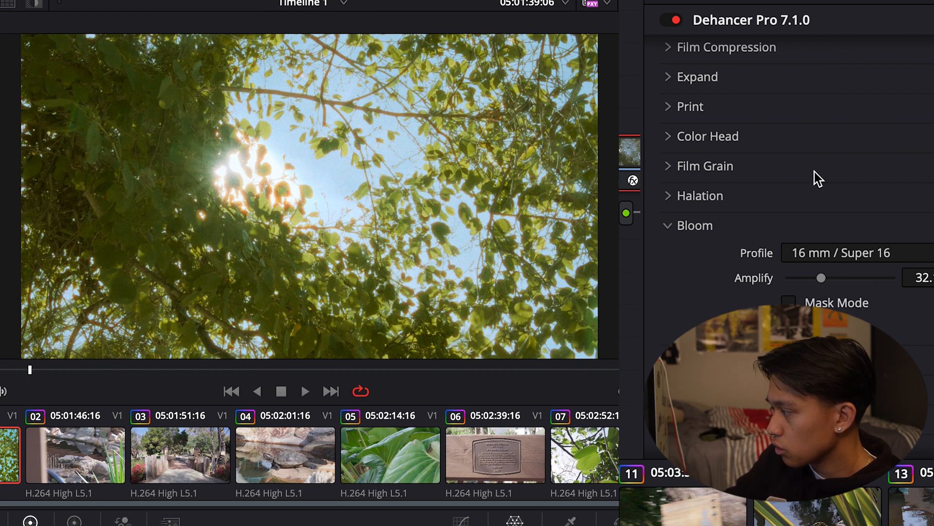
Lower the Halation Amplify to about 30 and collapse the Halation group.
{"action": "left_click", "coordinate": [800, 194]}
{"action": "left_click_drag", "start_coordinate": [864, 249], "coordinate": [820, 249]}
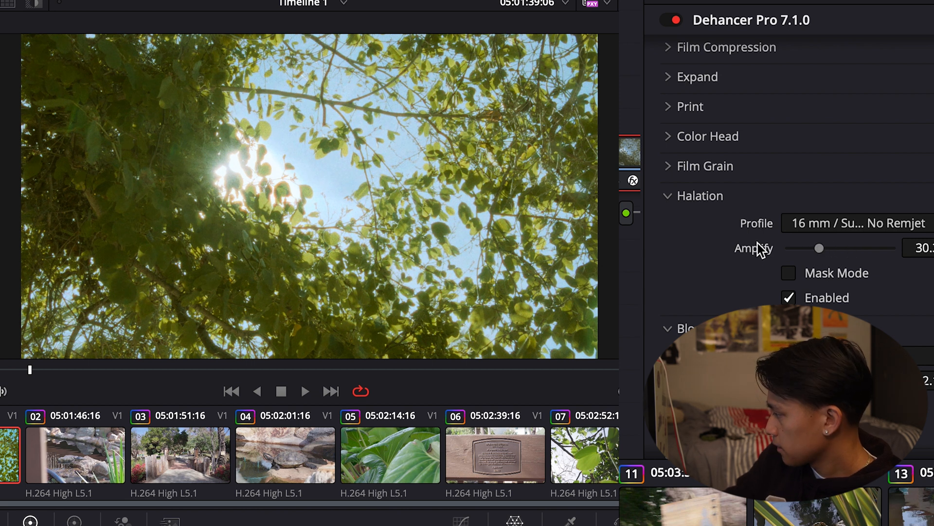
{"action": "left_click", "coordinate": [684, 195]}
Change the Bloom profile to 35 mm / Super 35 and set its Amplify to about 59.
{"action": "mouse_move", "coordinate": [820, 278]}
{"action": "left_mouse_down"}
{"action": "mouse_move", "coordinate": [871, 276]}
{"action": "mouse_move", "coordinate": [761, 283]}
{"action": "mouse_move", "coordinate": [830, 279]}
{"action": "left_mouse_up"}
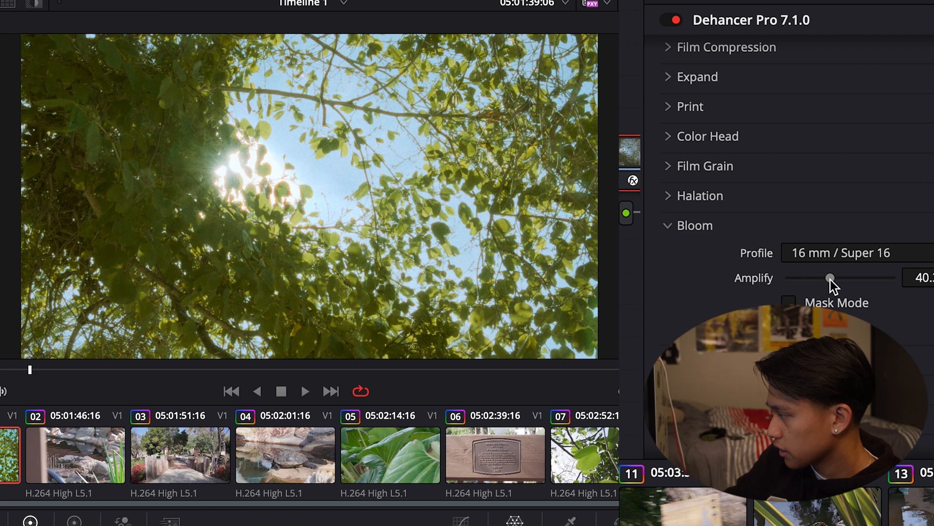
{"action": "left_click", "coordinate": [828, 253]}
{"action": "left_click", "coordinate": [828, 345]}
{"action": "mouse_move", "coordinate": [841, 278]}
{"action": "left_mouse_down"}
{"action": "mouse_move", "coordinate": [882, 271]}
{"action": "mouse_move", "coordinate": [850, 278]}
{"action": "left_mouse_up"}
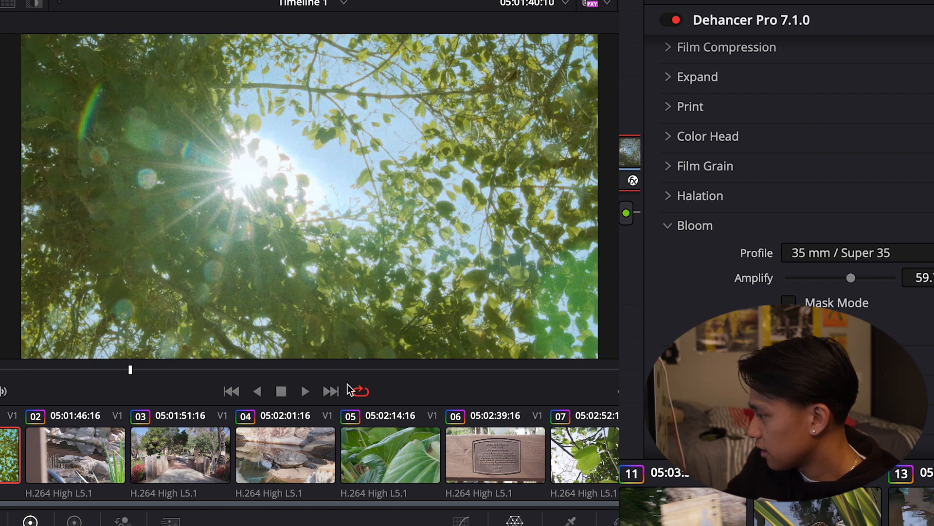
Look through clips 02 to 05 and play the green leaf clip 05.
{"action": "left_click", "coordinate": [90, 469]}
{"action": "left_click", "coordinate": [186, 454]}
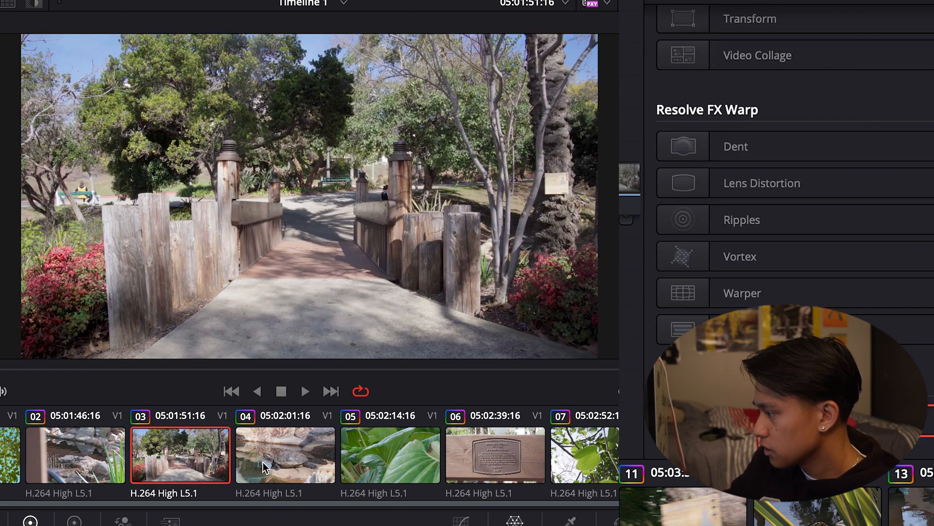
{"action": "left_click", "coordinate": [275, 465]}
{"action": "left_click", "coordinate": [398, 468]}
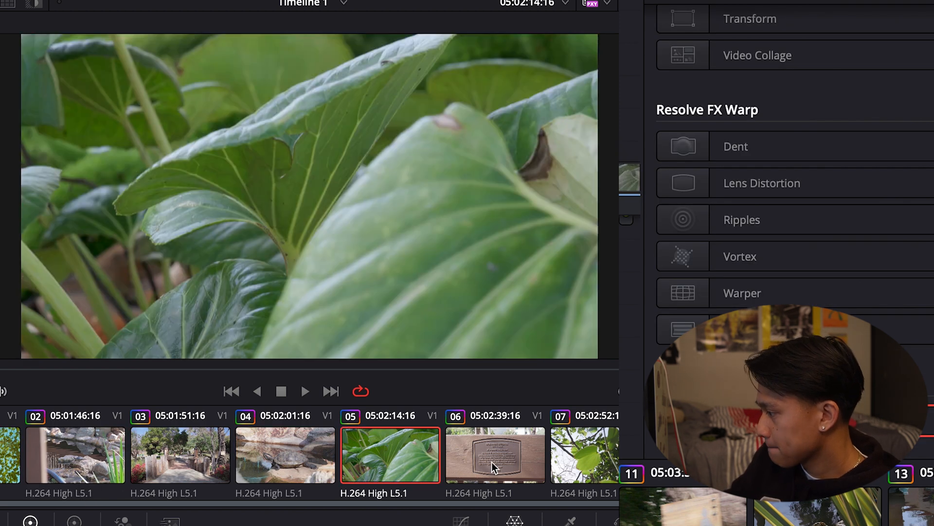
{"action": "key", "text": "space"}
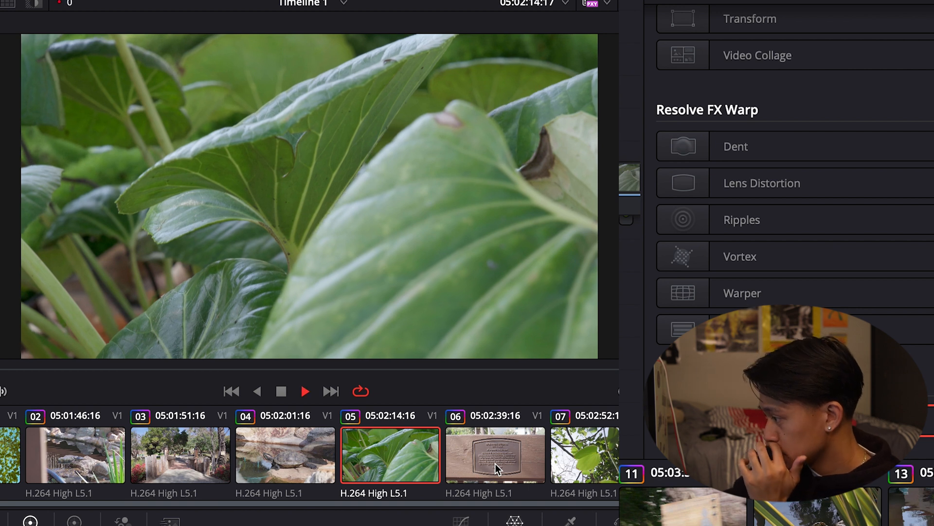
On turtle pond clip 02, try the 35 mm / Super 35 No Remjet halation profile and inspect its effect in Mask Mode.
{"action": "left_click", "coordinate": [75, 455]}
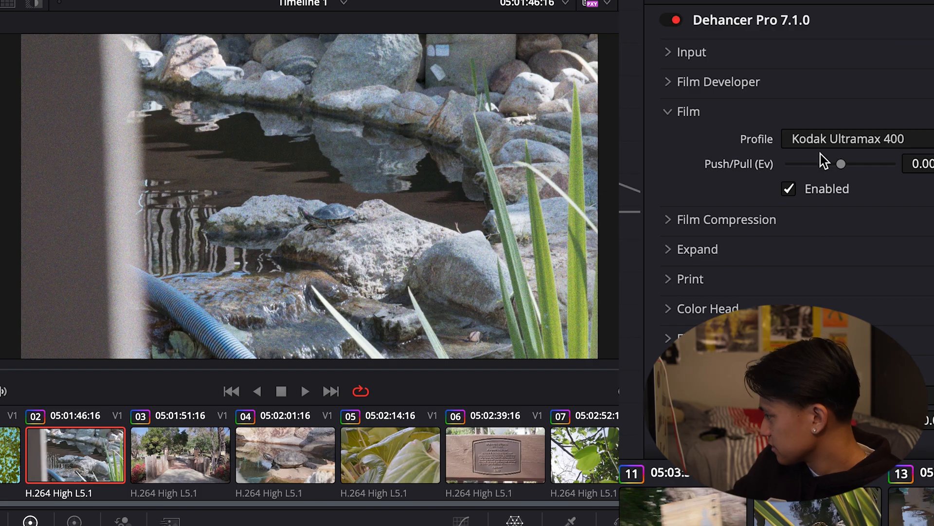
{"action": "scroll", "coordinate": [820, 154], "scroll_direction": "down", "scroll_amount": 8}
{"action": "left_click", "coordinate": [843, 98]}
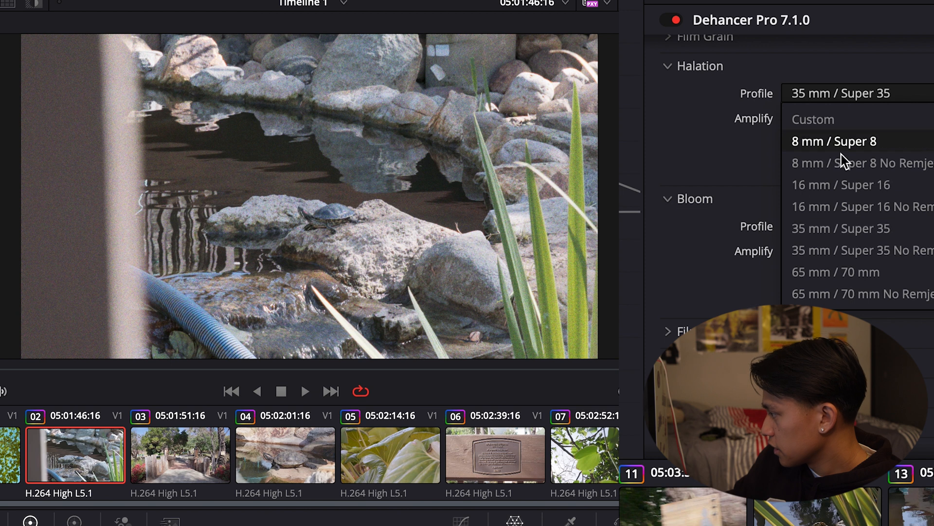
{"action": "left_click", "coordinate": [845, 249]}
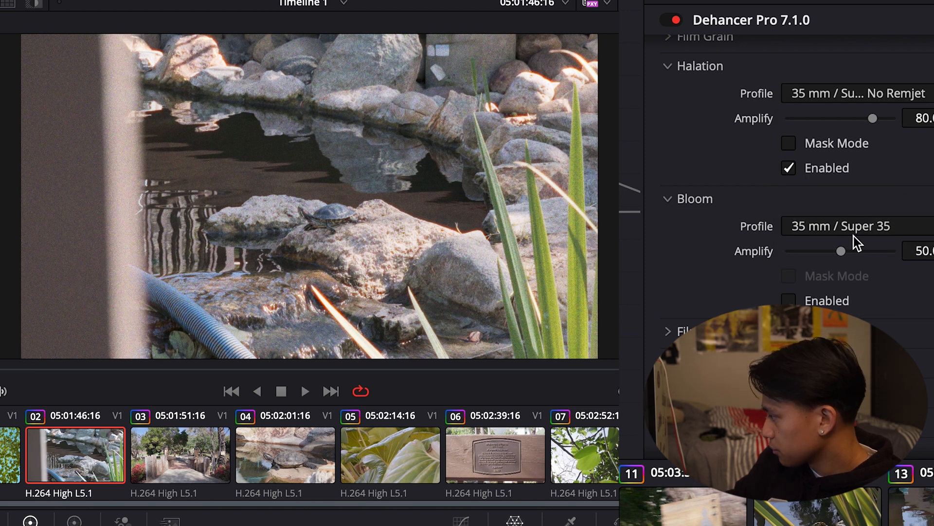
{"action": "left_click_drag", "start_coordinate": [873, 118], "coordinate": [807, 141]}
{"action": "left_click", "coordinate": [790, 142]}
{"action": "left_click", "coordinate": [790, 142]}
Set the pond clip's Halation to 65 mm / 70 mm No Remjet with Amplify at 100.
{"action": "left_click", "coordinate": [866, 95]}
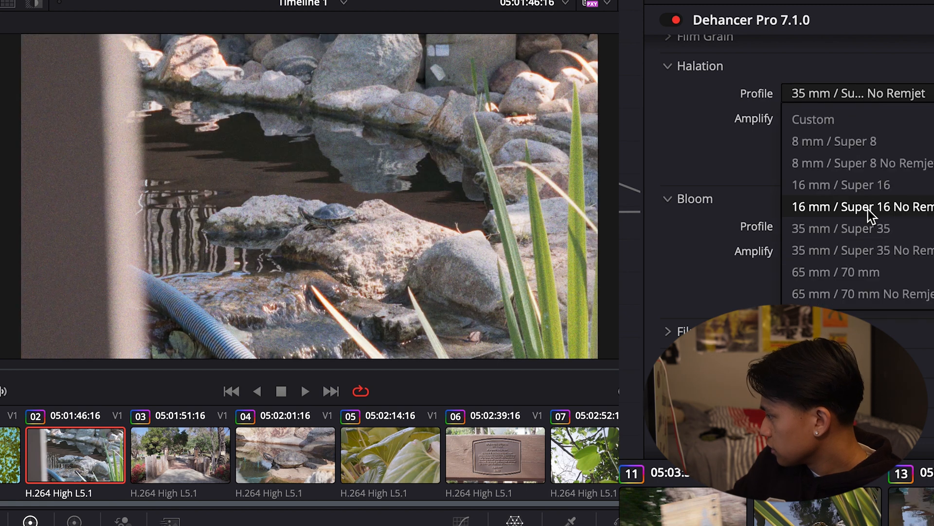
{"action": "left_click", "coordinate": [855, 292]}
{"action": "left_click_drag", "start_coordinate": [872, 119], "coordinate": [926, 116]}
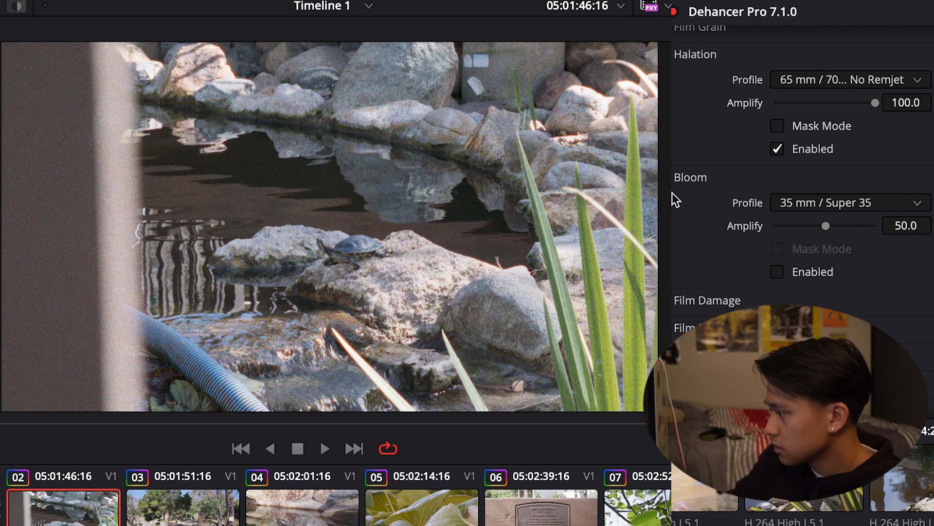
Enable 35 mm / Super 35 Bloom on the pond clip, compare it off and on, and set Amplify to 62.4.
{"action": "left_click", "coordinate": [777, 272]}
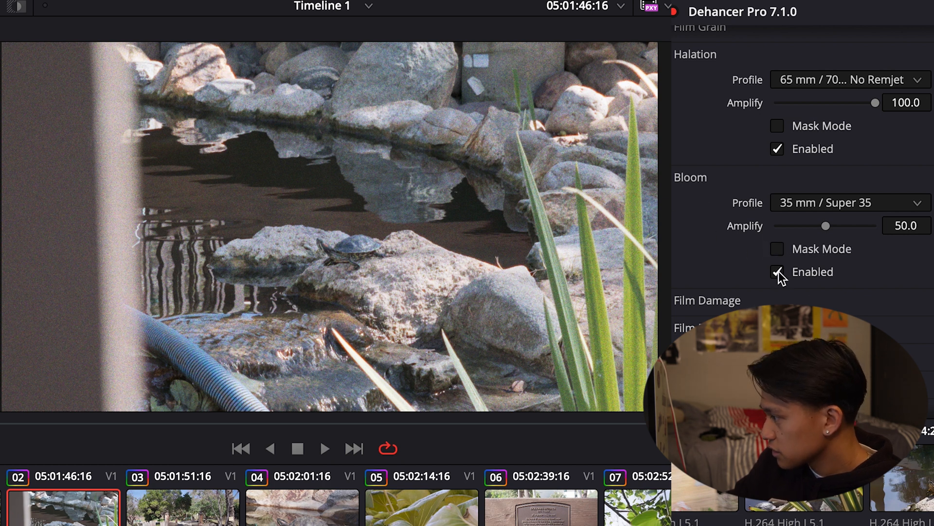
{"action": "left_click", "coordinate": [778, 272]}
{"action": "left_click", "coordinate": [778, 272]}
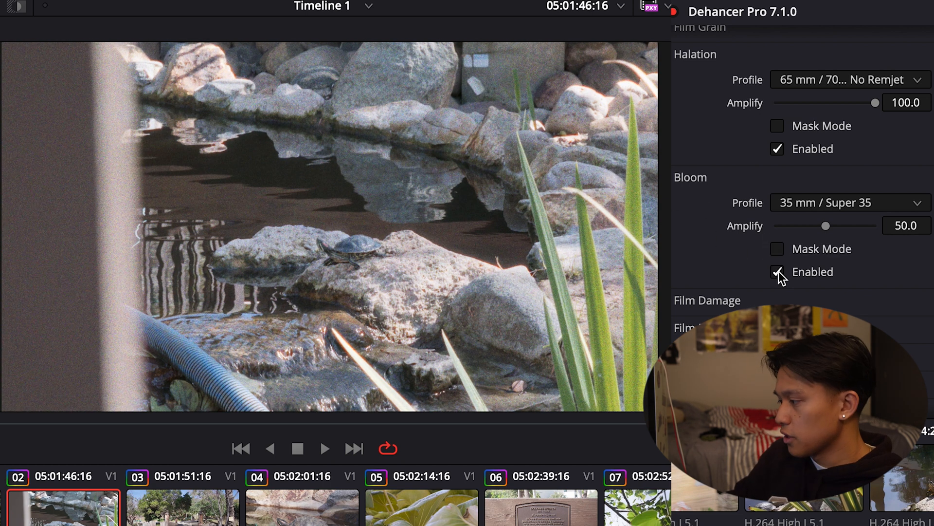
{"action": "left_click", "coordinate": [777, 272]}
{"action": "left_click", "coordinate": [777, 272]}
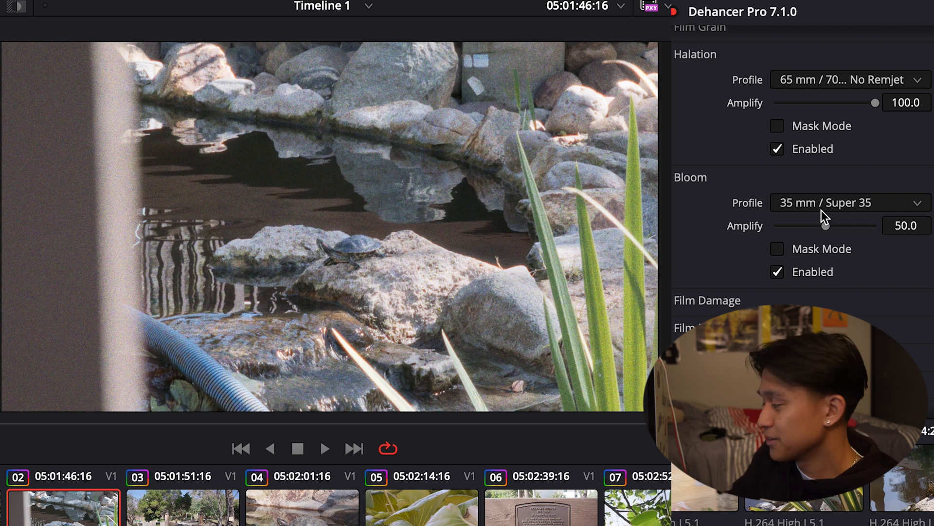
{"action": "mouse_move", "coordinate": [825, 225]}
{"action": "left_mouse_down"}
{"action": "mouse_move", "coordinate": [803, 227]}
{"action": "mouse_move", "coordinate": [837, 229]}
{"action": "left_mouse_up"}
{"action": "key", "text": "space"}
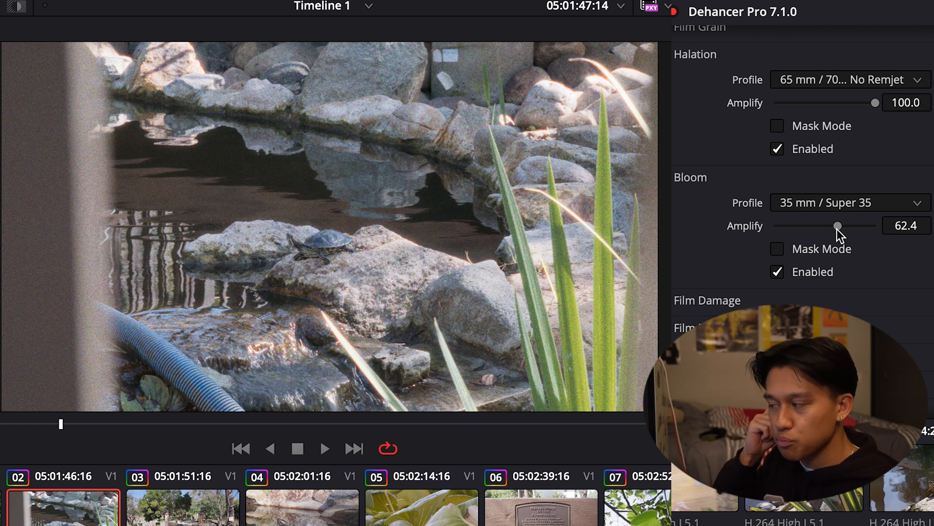
Enable Film Damage with the 8 mm / Super 8 profile at Total Amount 26.1, and play the pond clip to judge it.
{"action": "left_click", "coordinate": [707, 300]}
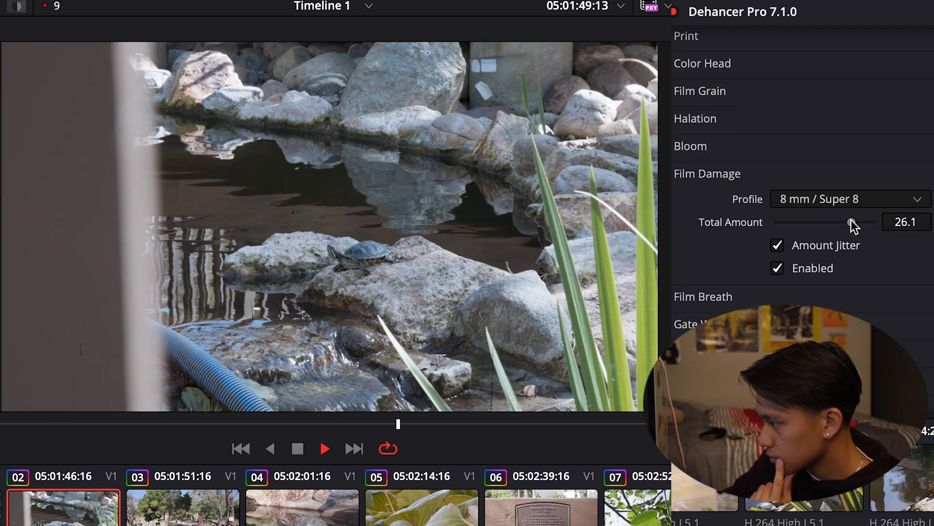
{"action": "key", "text": "space"}
{"action": "key", "text": "space"}
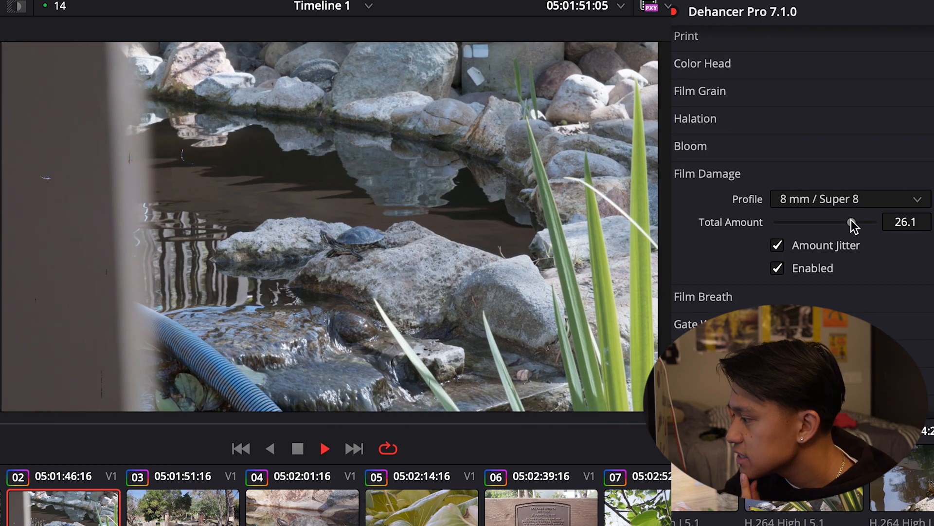
{"action": "key", "text": "space"}
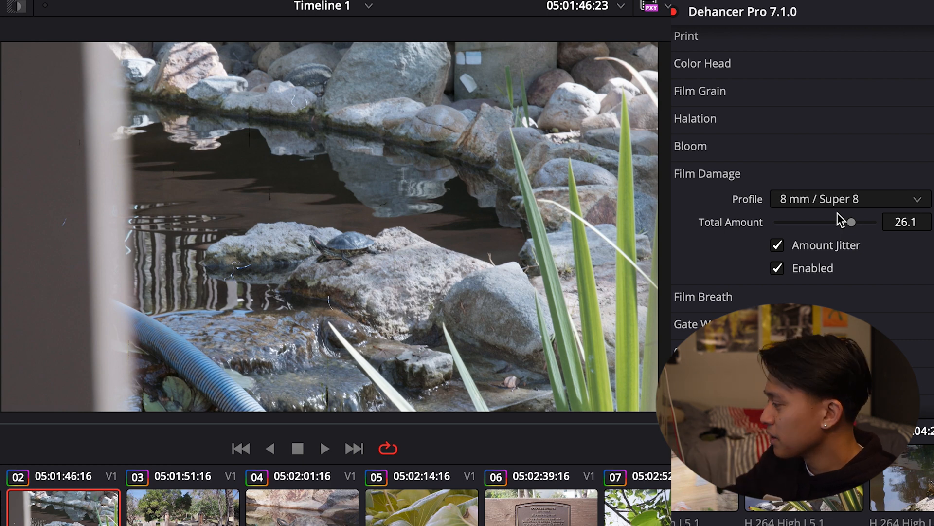
{"action": "key", "text": "space"}
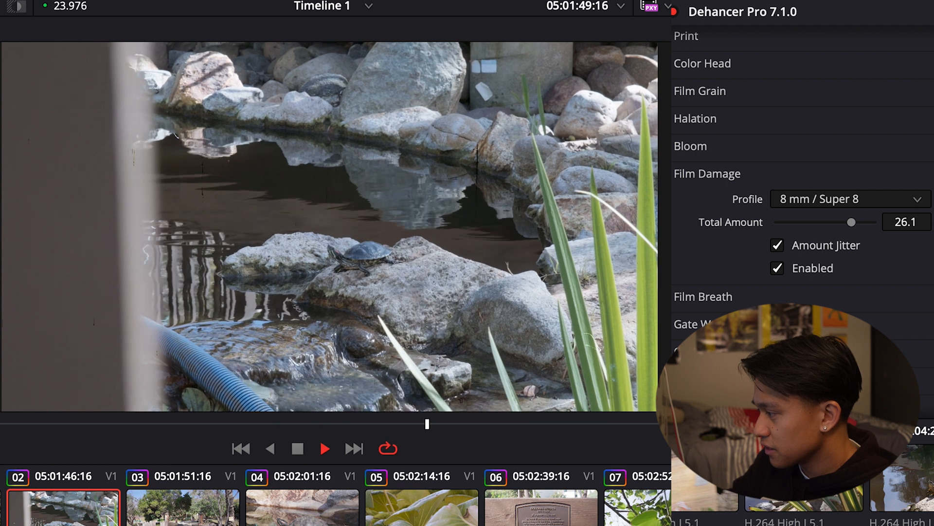
{"action": "key", "text": "space"}
Change Film Damage to the 16 mm / Super 16 profile with Total Amount 50, and play the clip.
{"action": "left_click", "coordinate": [805, 197]}
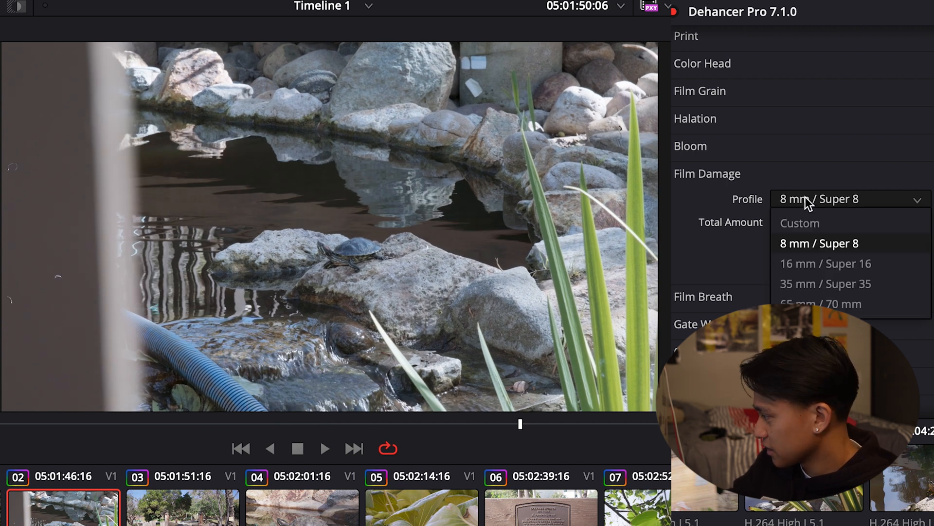
{"action": "left_click", "coordinate": [810, 262]}
{"action": "left_click_drag", "start_coordinate": [824, 212], "coordinate": [901, 220]}
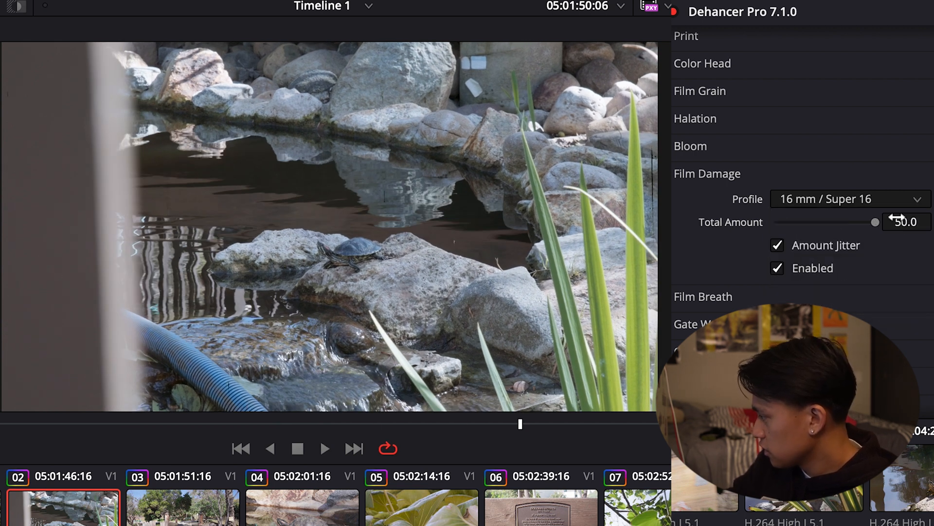
{"action": "key", "text": "space"}
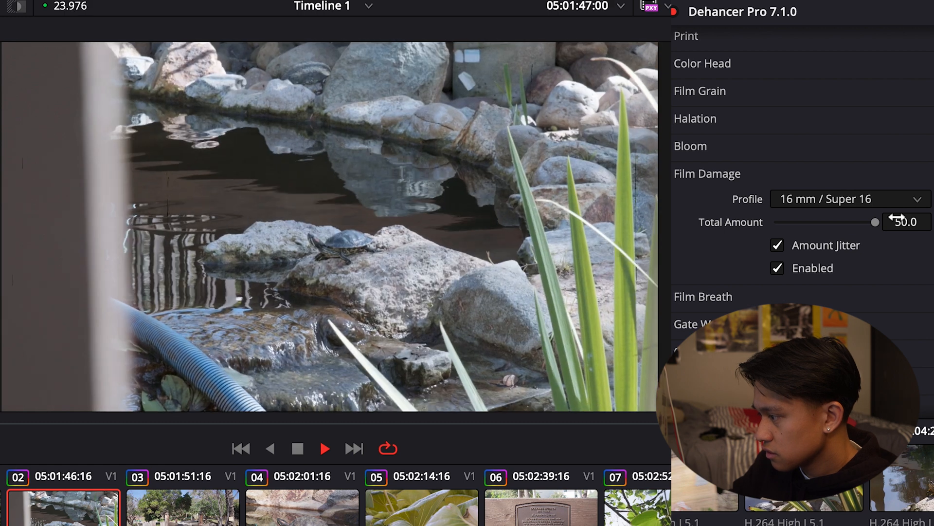
Change Film Damage to the 65 mm / 70 mm profile with Total Amount 50, and play the pond clip.
{"action": "key", "text": "space"}
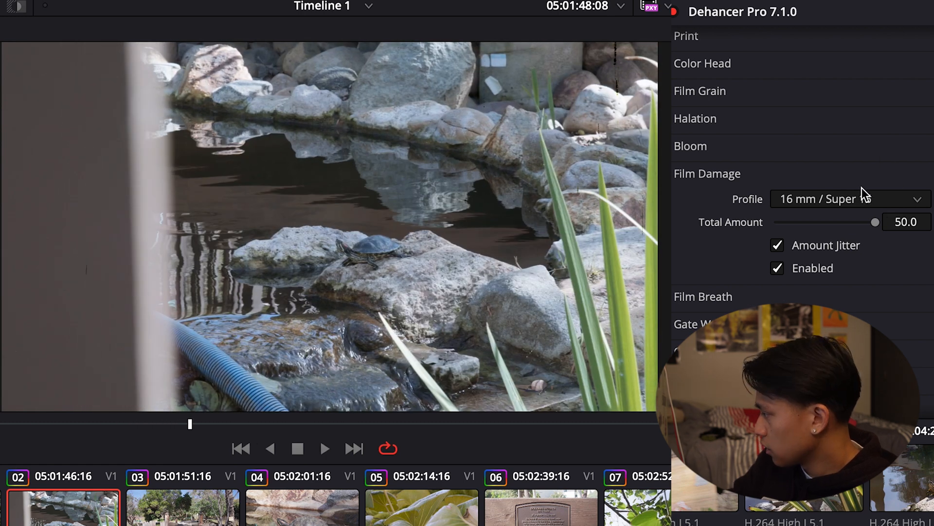
{"action": "left_click", "coordinate": [848, 202]}
{"action": "left_click", "coordinate": [845, 303]}
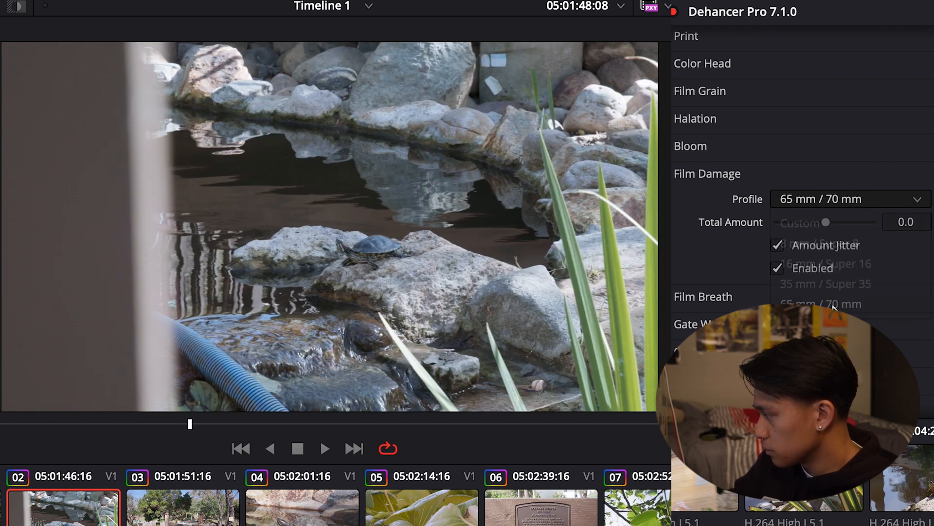
{"action": "left_click_drag", "start_coordinate": [826, 222], "coordinate": [918, 221]}
{"action": "key", "text": "space"}
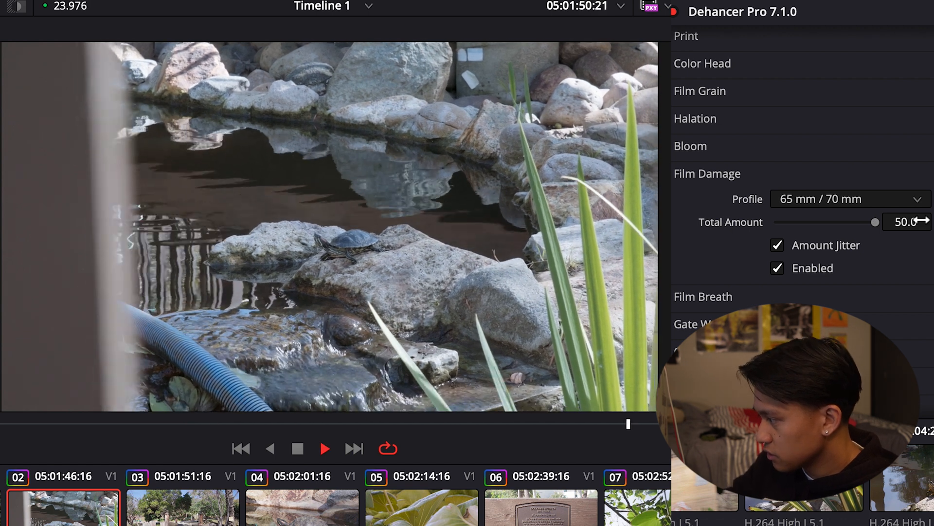
{"action": "key", "text": "space"}
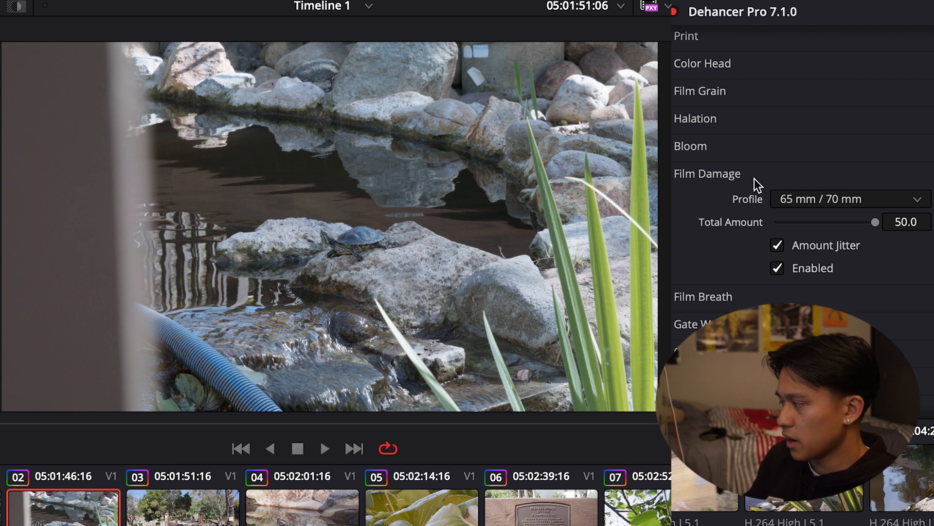
Set Film Damage to the 8 mm / Super 8 profile with Total Amount 50, and turn the effect off.
{"action": "left_click", "coordinate": [783, 197]}
{"action": "left_click", "coordinate": [809, 243]}
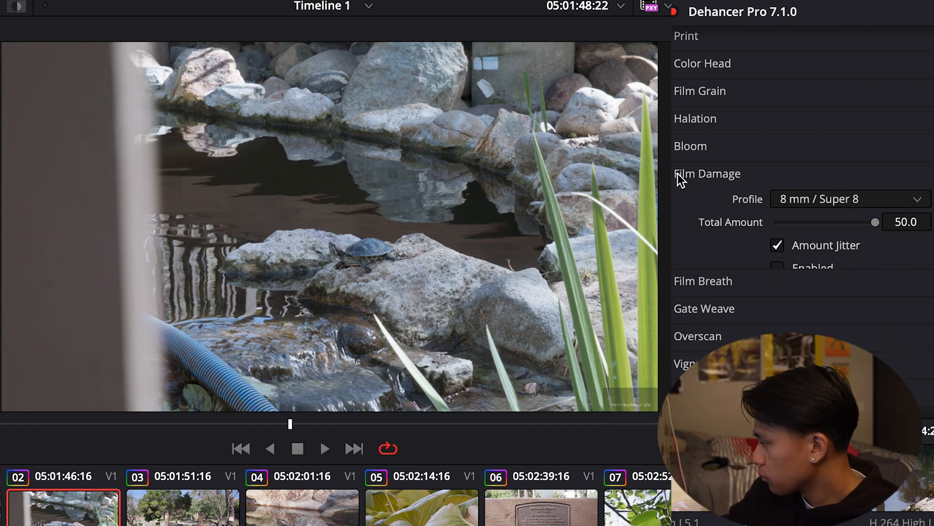
{"action": "left_click", "coordinate": [678, 173]}
Enable Film Breath with the 8 mm / Super 8 profile, and play the pond clip to judge it.
{"action": "left_click", "coordinate": [690, 204]}
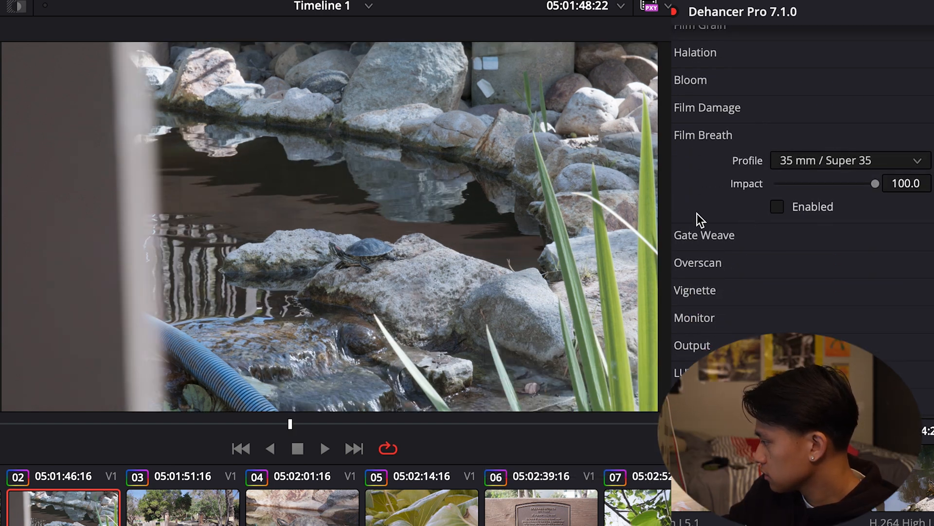
{"action": "left_click", "coordinate": [807, 161]}
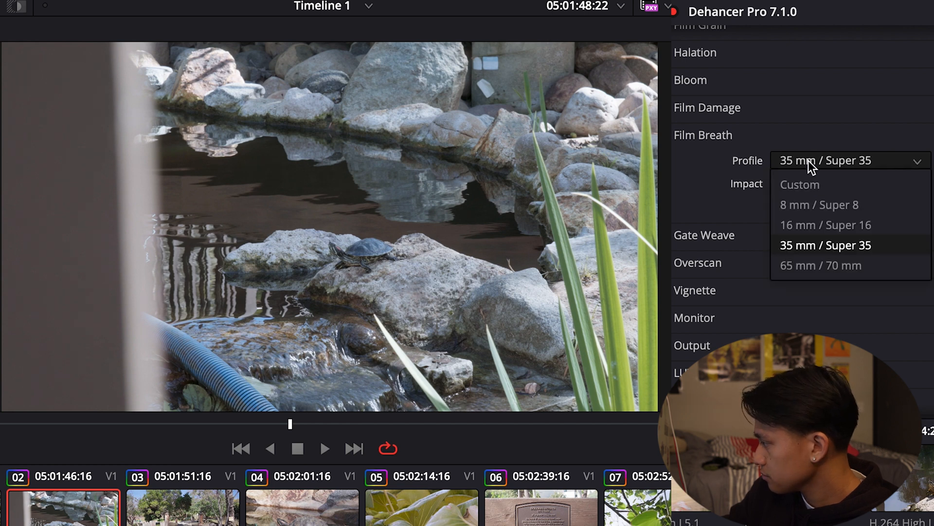
{"action": "left_click", "coordinate": [804, 205]}
{"action": "key", "text": "space"}
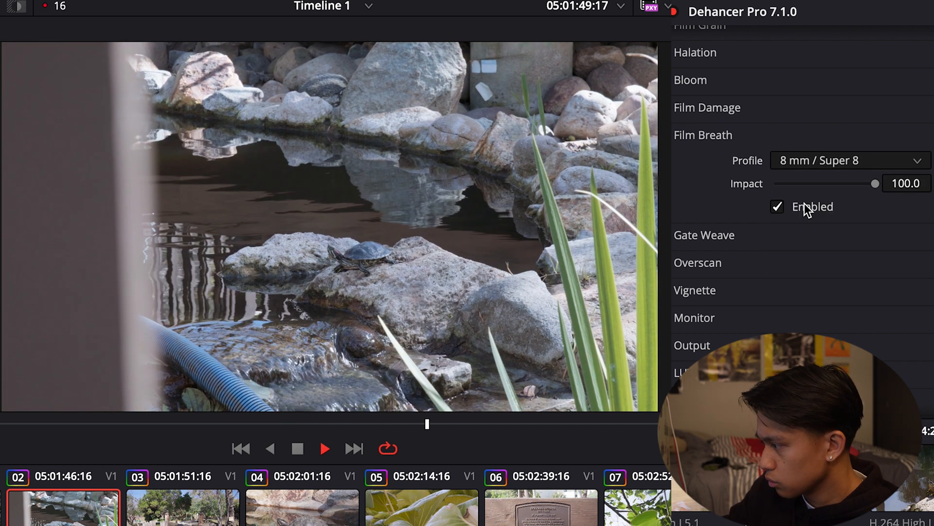
{"action": "key", "text": "space"}
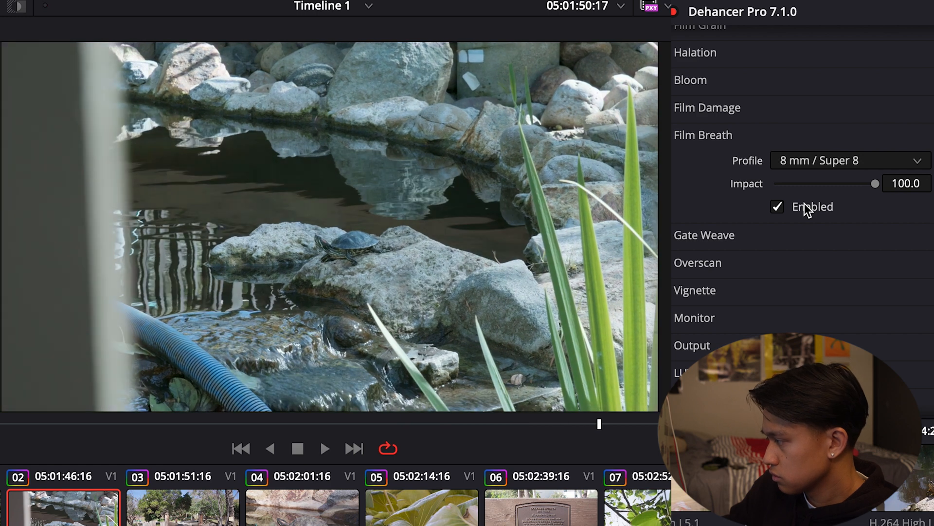
Change Film Breath to the 16 mm / Super 16 profile and play the clip.
{"action": "left_click", "coordinate": [849, 164]}
{"action": "left_click", "coordinate": [834, 223]}
{"action": "key", "text": "space"}
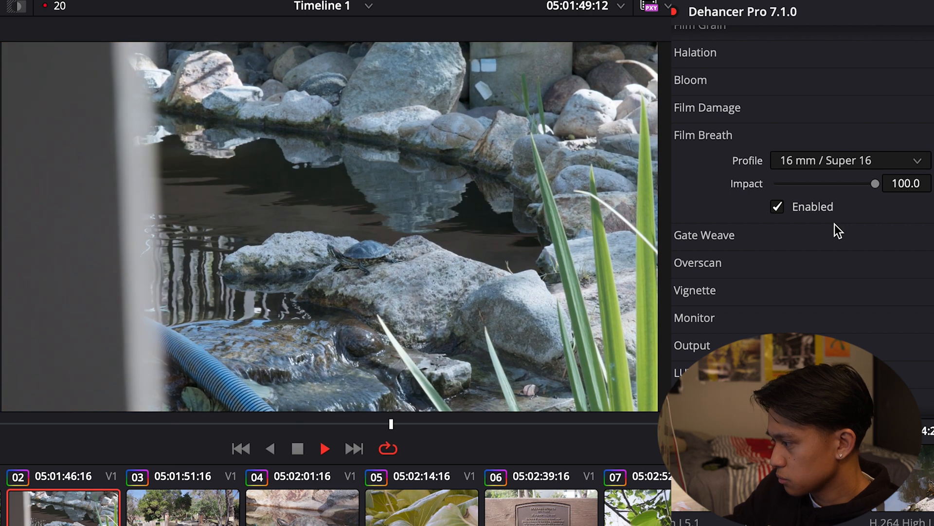
{"action": "key", "text": "space"}
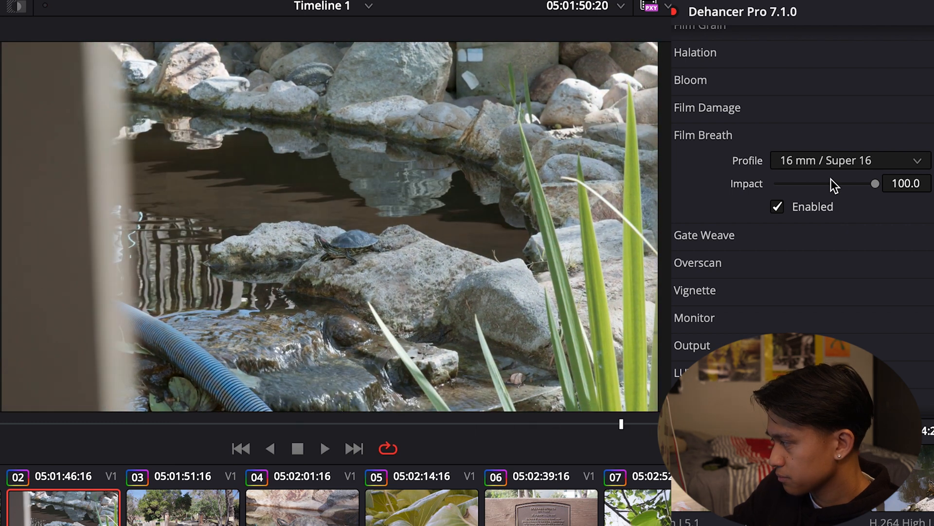
Change Film Breath to the 35 mm / Super 35 profile, play the clip, and turn Film Breath off.
{"action": "left_click", "coordinate": [826, 166]}
{"action": "left_click", "coordinate": [819, 245]}
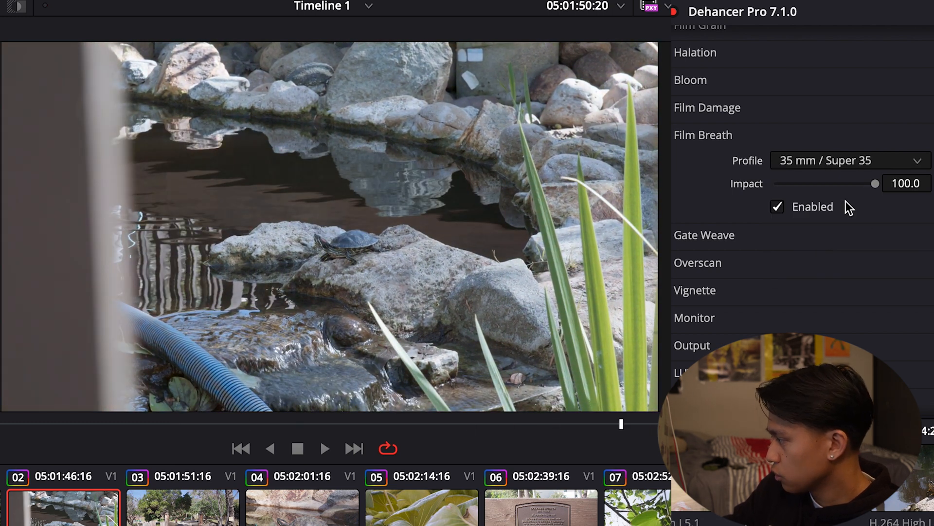
{"action": "key", "text": "space"}
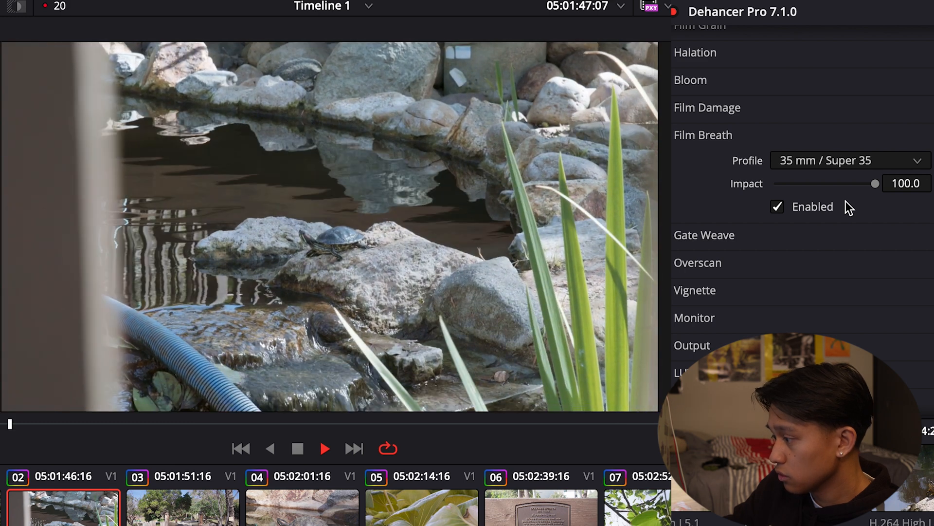
{"action": "key", "text": "space"}
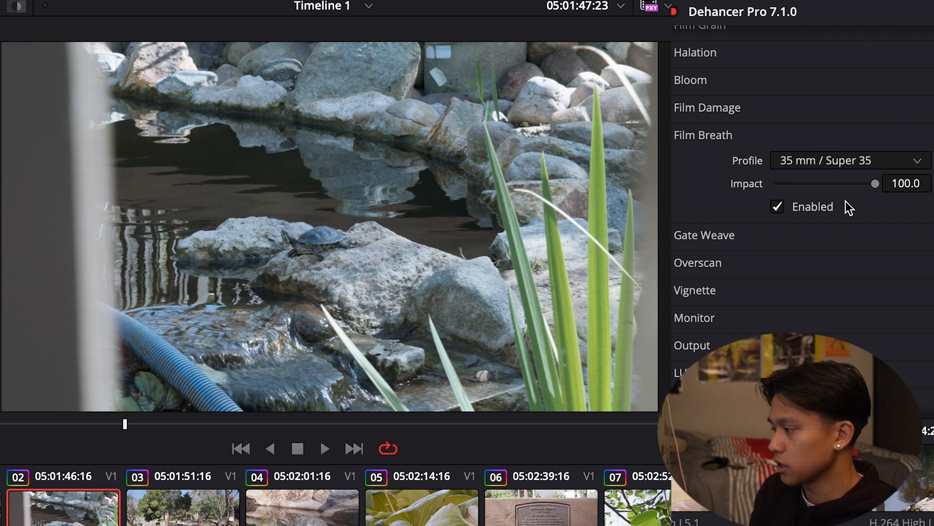
{"action": "left_click", "coordinate": [777, 206]}
Enable 35 mm / Super 35 Gate Weave, compare it off and on, and play the pond clip.
{"action": "left_click", "coordinate": [754, 235]}
{"action": "left_click", "coordinate": [781, 307]}
{"action": "left_click", "coordinate": [782, 307]}
{"action": "left_click", "coordinate": [781, 307]}
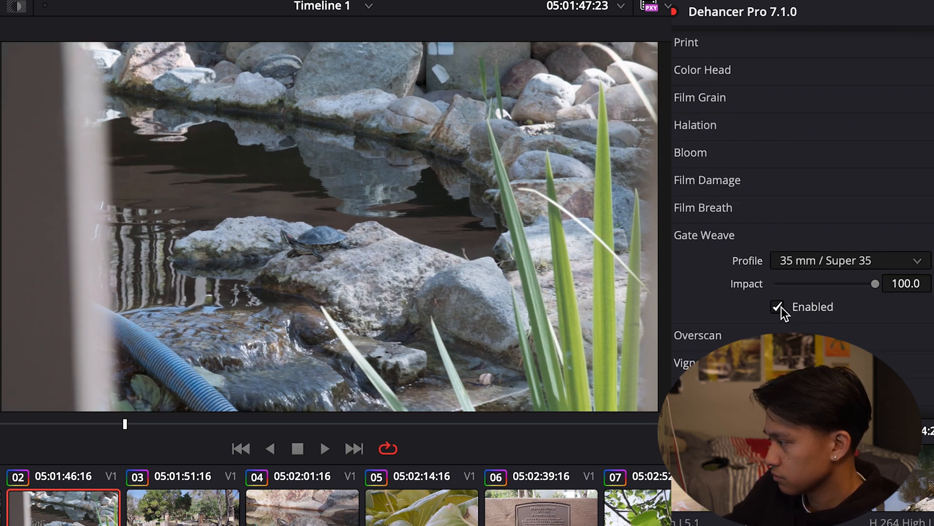
{"action": "left_click", "coordinate": [781, 307]}
{"action": "left_click", "coordinate": [782, 307]}
{"action": "key", "text": "space"}
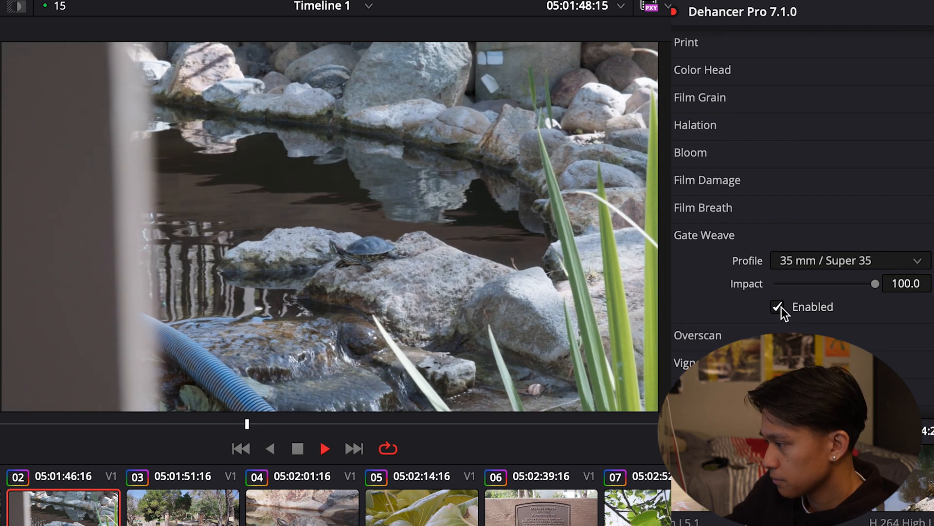
{"action": "key", "text": "space"}
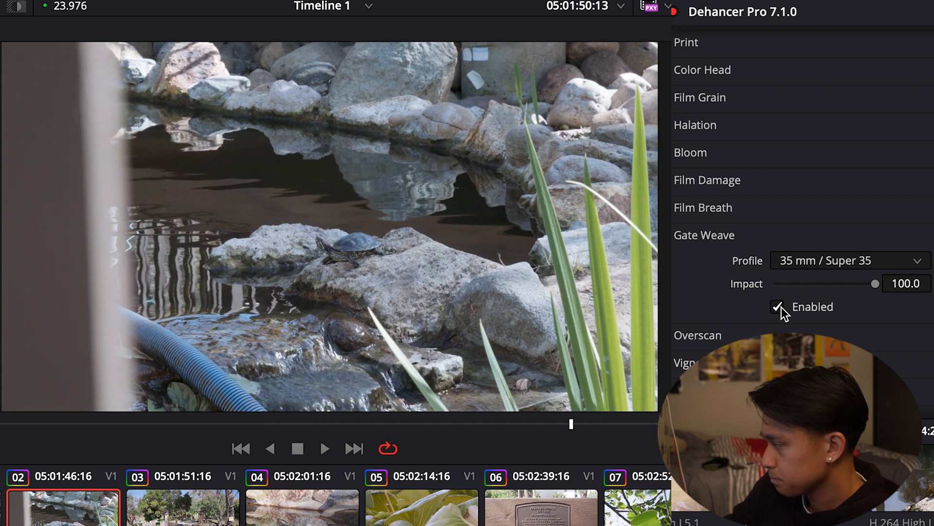
Change Gate Weave to the 8 mm / Super 8 profile, compare it off and on, and play the clip.
{"action": "left_click", "coordinate": [834, 261]}
{"action": "left_click", "coordinate": [825, 306]}
{"action": "key", "text": "space"}
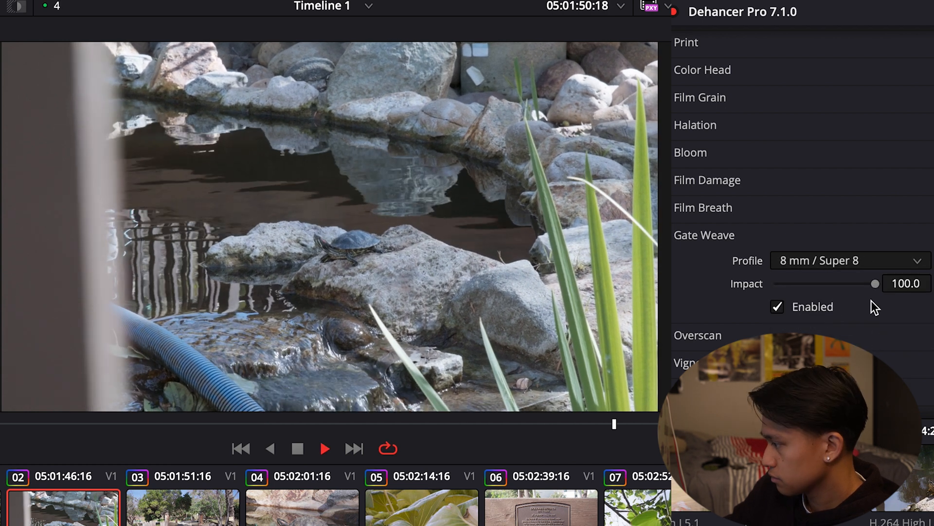
{"action": "key", "text": "space"}
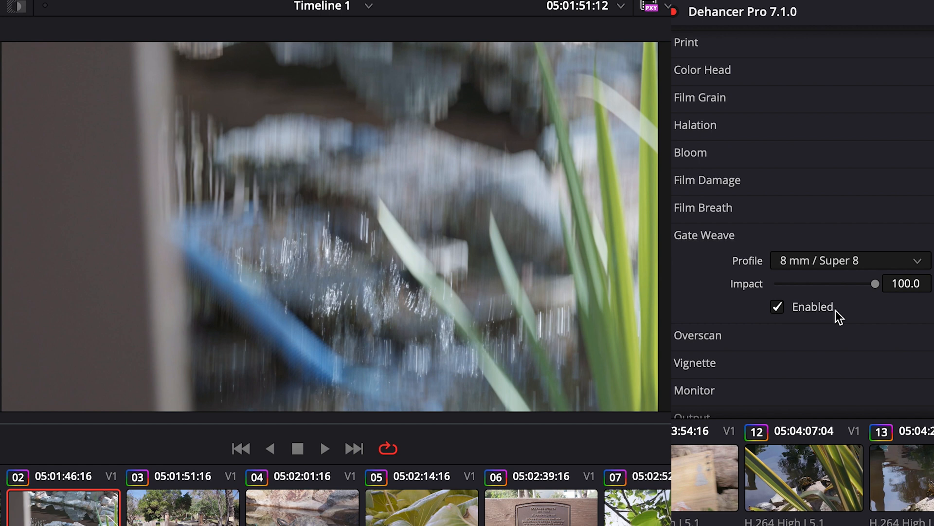
{"action": "left_click", "coordinate": [777, 307]}
{"action": "left_click", "coordinate": [776, 307]}
{"action": "left_click", "coordinate": [776, 308]}
{"action": "left_click", "coordinate": [775, 308]}
{"action": "key", "text": "space"}
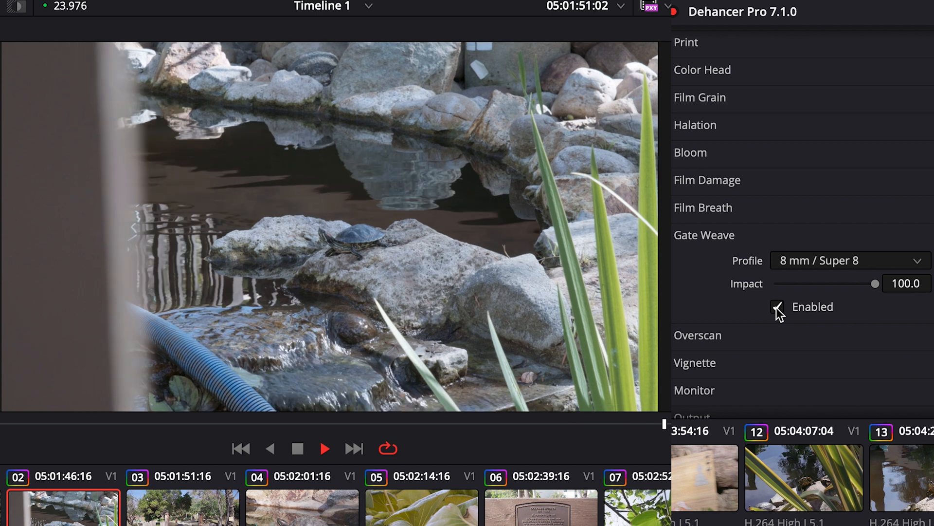
{"action": "key", "text": "space"}
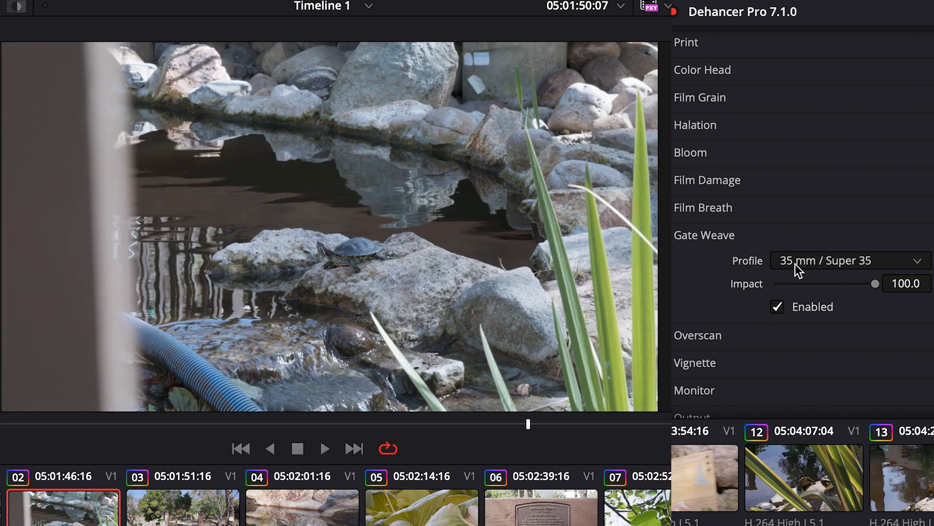
Try the Gate Weave Impact with the 35 mm / Super 35 profile, play the clip, and turn Gate Weave off.
{"action": "left_click", "coordinate": [795, 263]}
{"action": "left_click", "coordinate": [795, 264]}
{"action": "mouse_move", "coordinate": [871, 275]}
{"action": "left_mouse_down"}
{"action": "mouse_move", "coordinate": [772, 282]}
{"action": "mouse_move", "coordinate": [875, 283]}
{"action": "left_mouse_up"}
{"action": "key", "text": "space"}
{"action": "key", "text": "space"}
{"action": "left_click", "coordinate": [778, 307]}
Enable Overscan on the pond clip with the Super 8mm 1.33:1 gate type, and play the clip.
{"action": "left_click", "coordinate": [698, 335]}
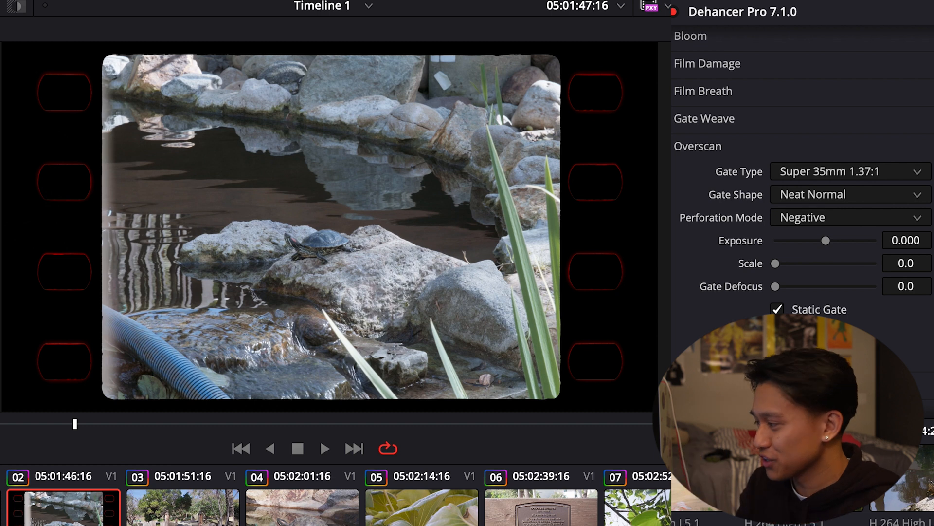
{"action": "left_click", "coordinate": [792, 174]}
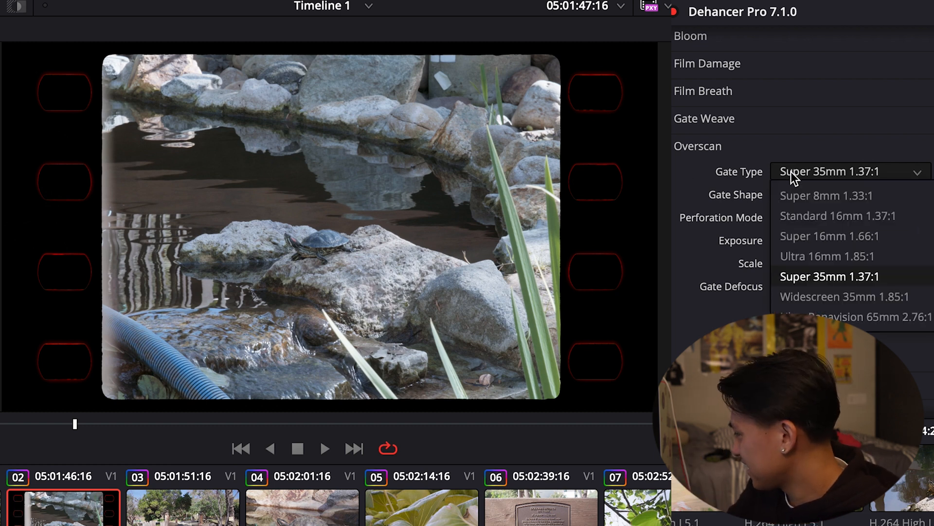
{"action": "left_click", "coordinate": [803, 196]}
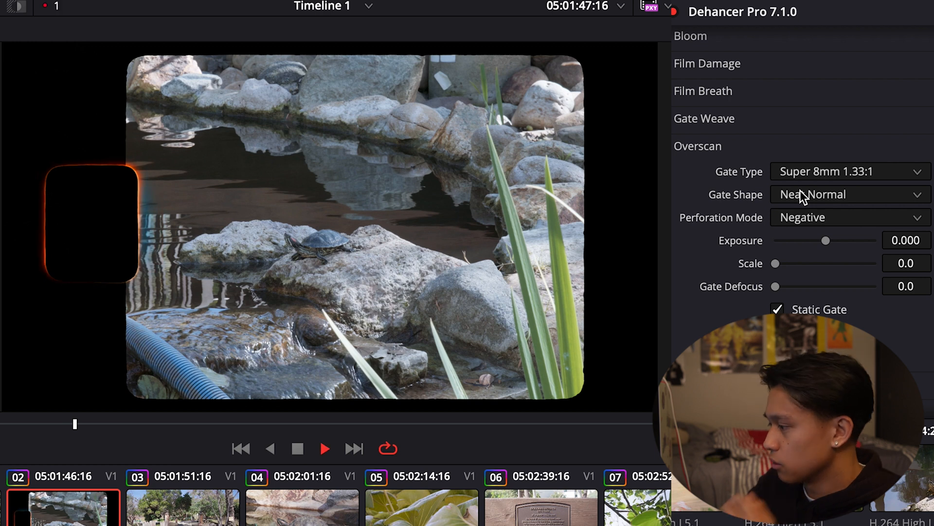
{"action": "key", "text": "space"}
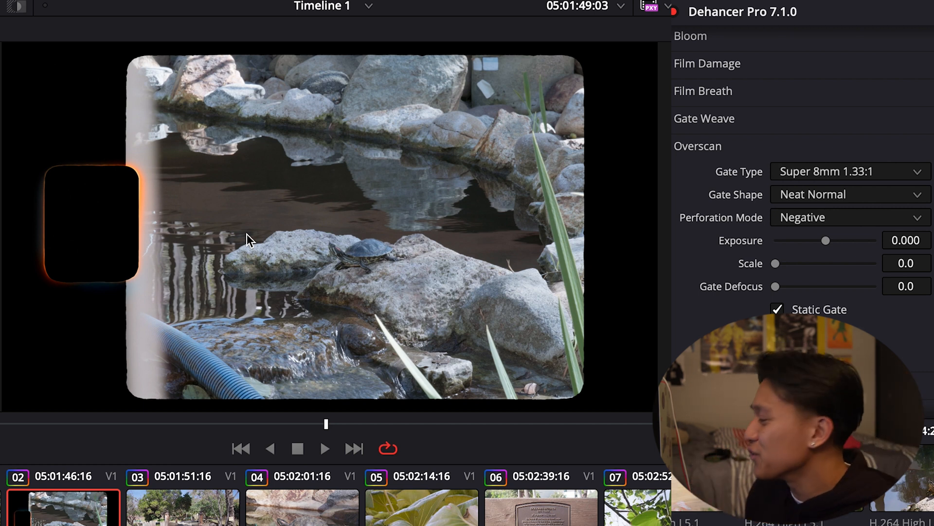
Try the Standard 16mm 1.37:1 and Super 16mm 1.66:1 gate types for the Overscan frame.
{"action": "left_click", "coordinate": [798, 170]}
{"action": "left_click", "coordinate": [817, 210]}
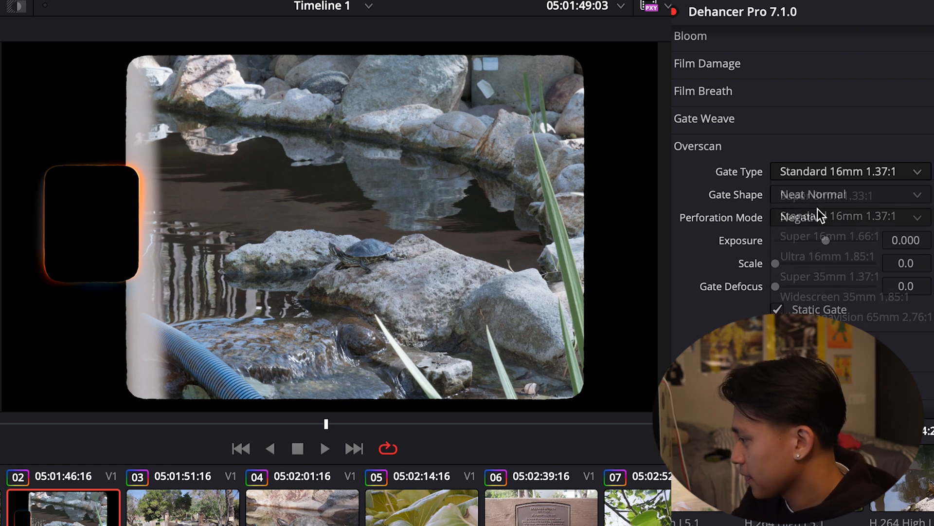
{"action": "left_click", "coordinate": [837, 171]}
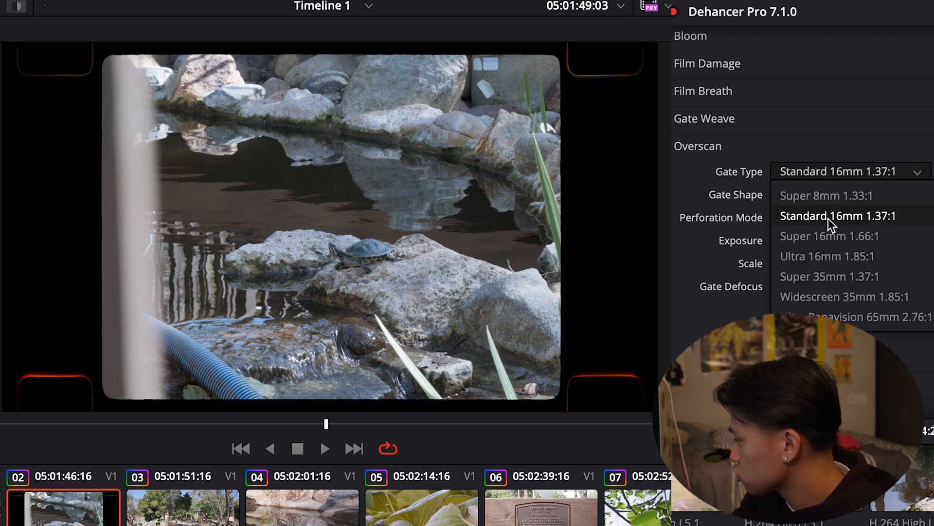
{"action": "left_click", "coordinate": [819, 237]}
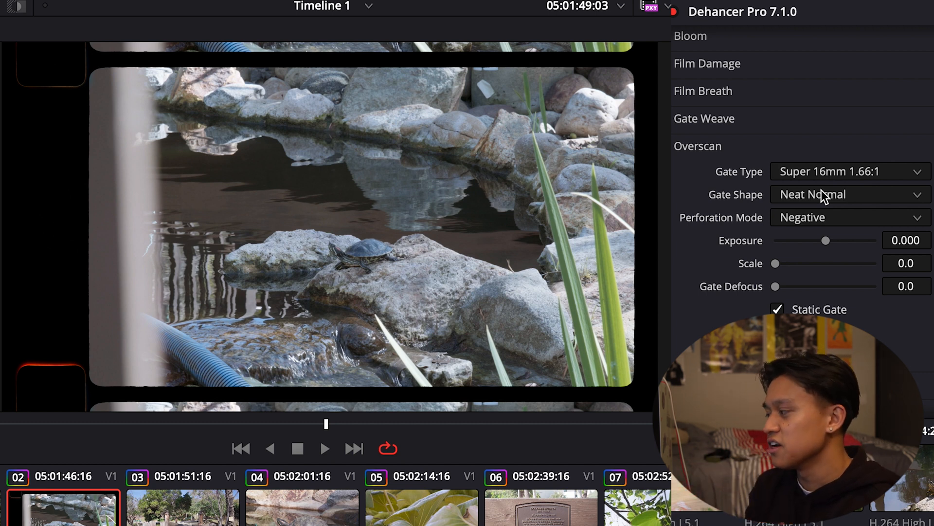
Use the Ultra Panavision 65mm 2.76:1 gate with Overscan Exposure -0.166, Scale 29.4 and Gate Defocus 41.3.
{"action": "mouse_move", "coordinate": [826, 241]}
{"action": "left_mouse_down"}
{"action": "mouse_move", "coordinate": [816, 251]}
{"action": "mouse_move", "coordinate": [775, 247]}
{"action": "mouse_move", "coordinate": [792, 253]}
{"action": "mouse_move", "coordinate": [821, 240]}
{"action": "left_mouse_up"}
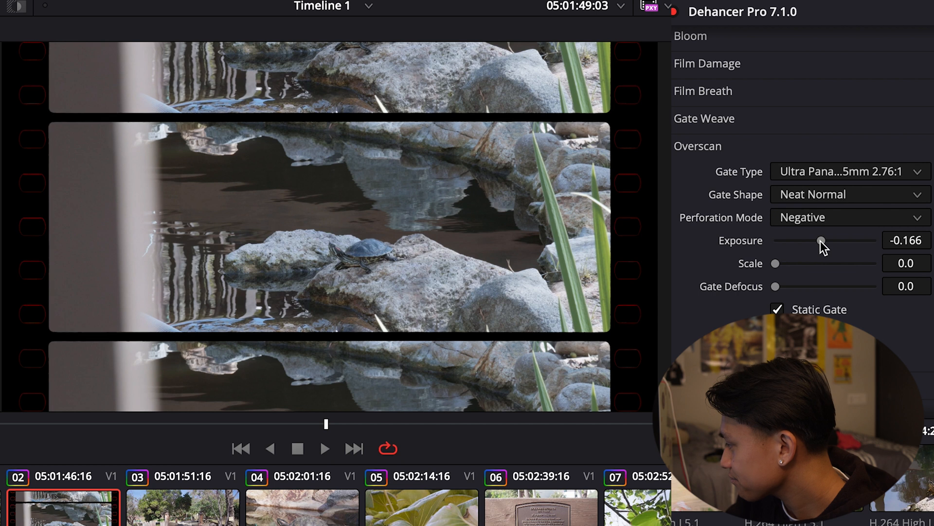
{"action": "left_click_drag", "start_coordinate": [776, 263], "coordinate": [779, 264]}
{"action": "mouse_move", "coordinate": [802, 266]}
{"action": "left_mouse_down"}
{"action": "mouse_move", "coordinate": [831, 266]}
{"action": "mouse_move", "coordinate": [804, 269]}
{"action": "left_mouse_up"}
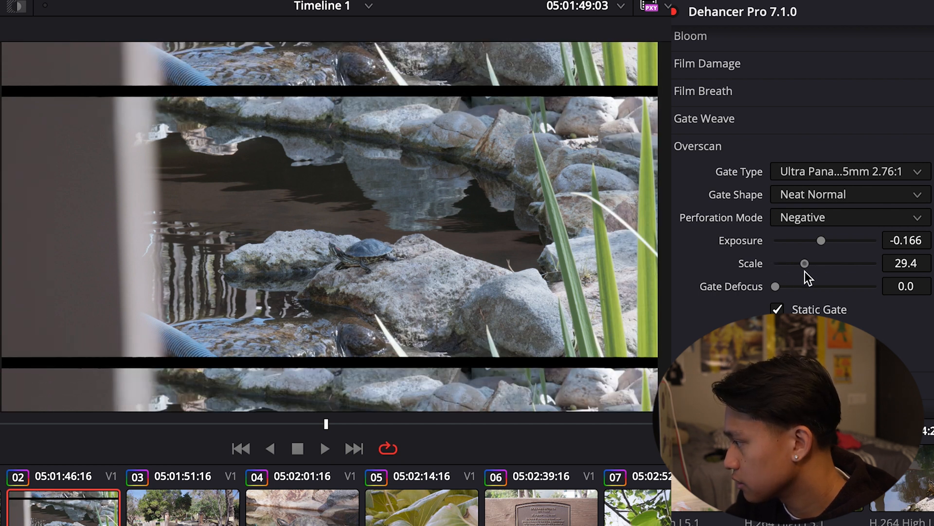
{"action": "left_click_drag", "start_coordinate": [776, 287], "coordinate": [815, 292]}
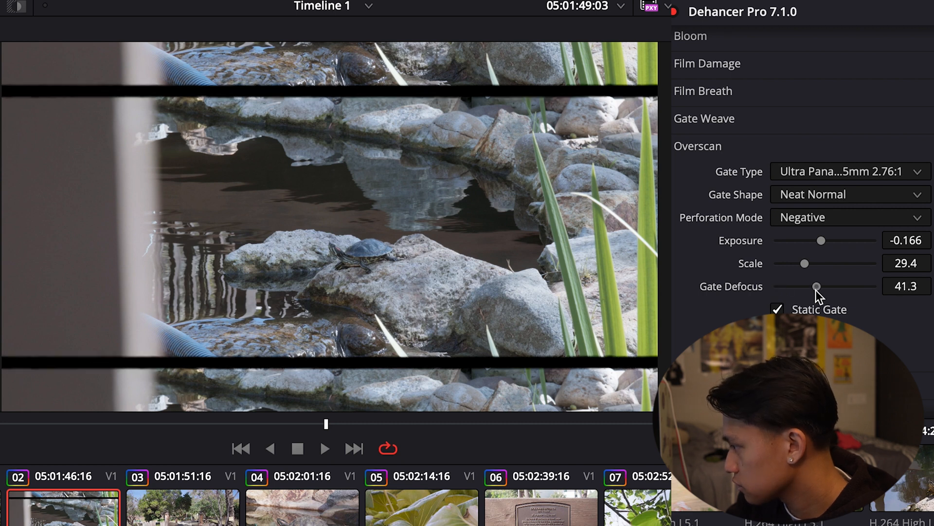
Set Overscan Scale to 0 and Gate Defocus to 31.2, turn Static Gate off, and play the clip.
{"action": "left_click_drag", "start_coordinate": [804, 263], "coordinate": [775, 263]}
{"action": "left_click_drag", "start_coordinate": [817, 288], "coordinate": [845, 292]}
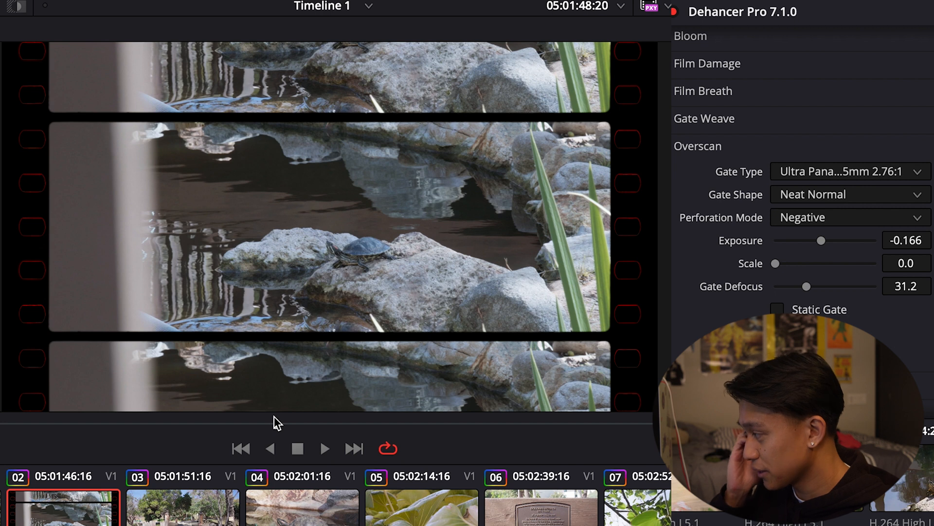
{"action": "scroll", "coordinate": [752, 115], "scroll_direction": "up", "scroll_amount": 8}
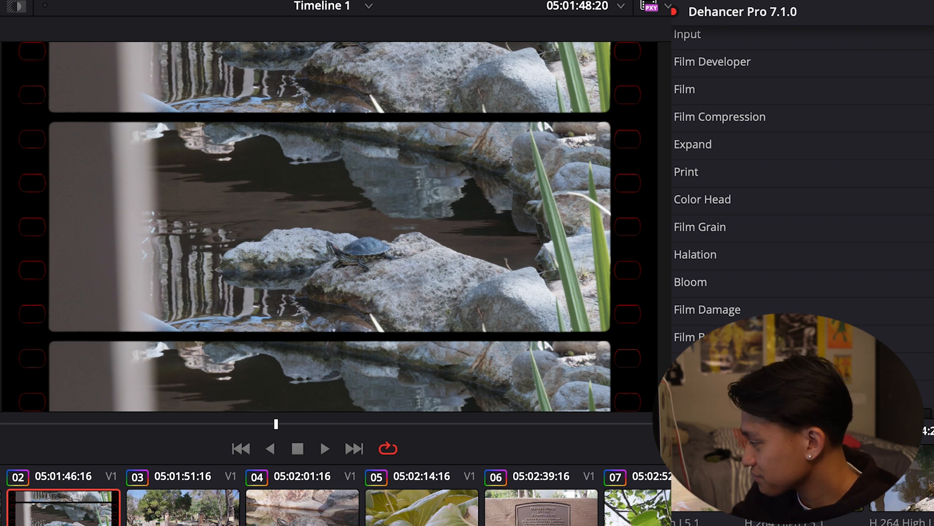
{"action": "scroll", "coordinate": [746, 258], "scroll_direction": "down", "scroll_amount": 7}
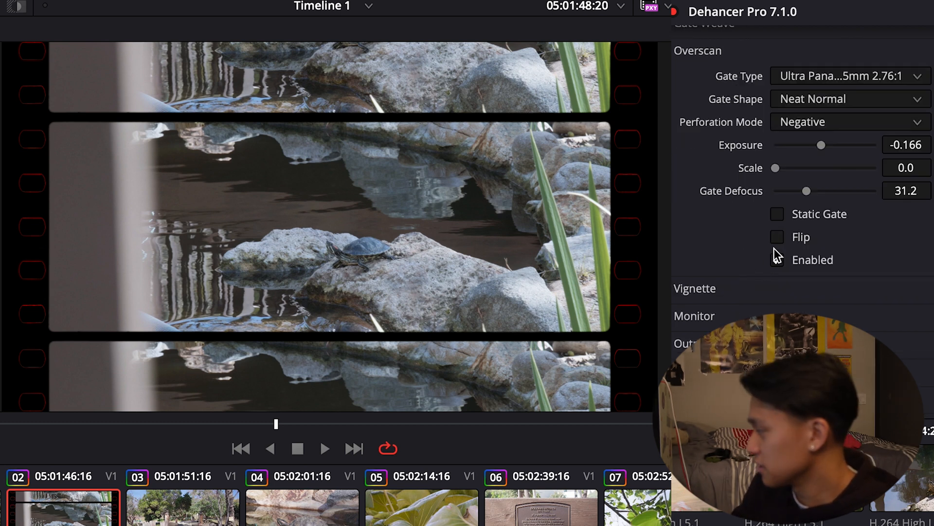
{"action": "key", "text": "space"}
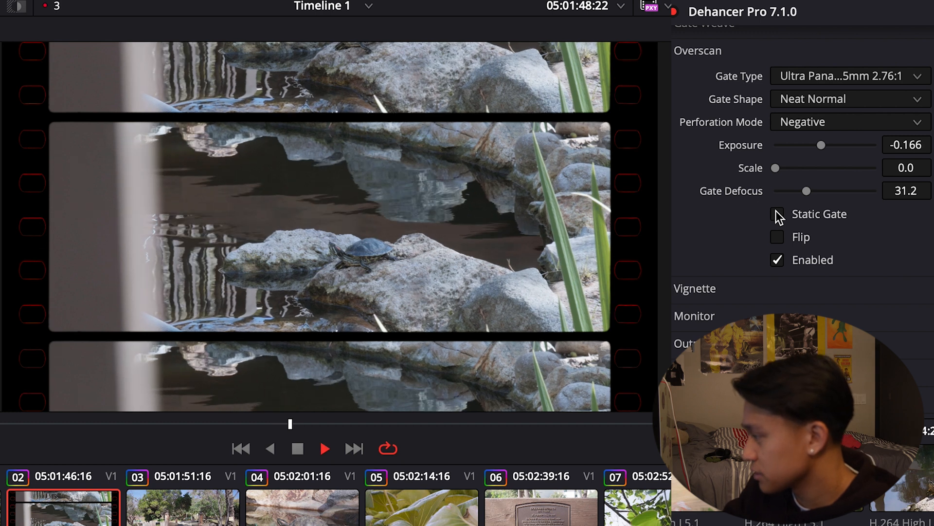
Stop playback and try the Neat Sharp and Neat Rounded gate shapes on the overscan frame.
{"action": "key", "text": "space"}
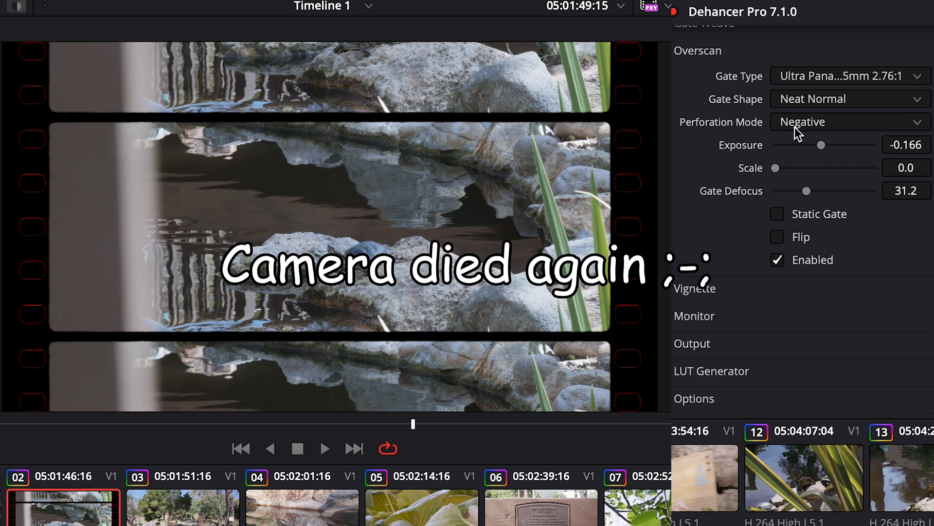
{"action": "left_click", "coordinate": [789, 97]}
{"action": "left_click", "coordinate": [798, 139]}
{"action": "left_click", "coordinate": [804, 100]}
{"action": "left_click", "coordinate": [810, 160]}
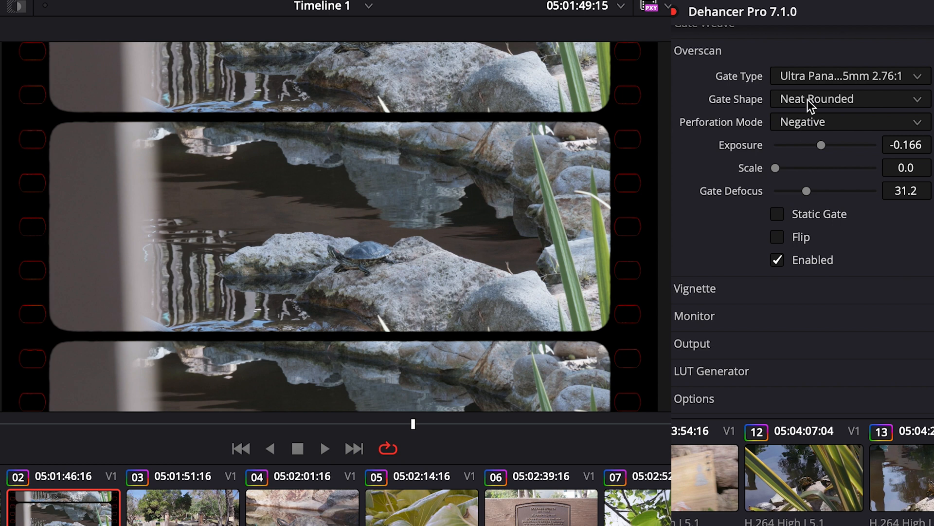
Switch the overscan to the Super 8mm 1.33:1 gate and compare the Neat Normal, OFF and Neat Rounded gate shapes.
{"action": "left_click", "coordinate": [801, 78]}
{"action": "left_click", "coordinate": [795, 101]}
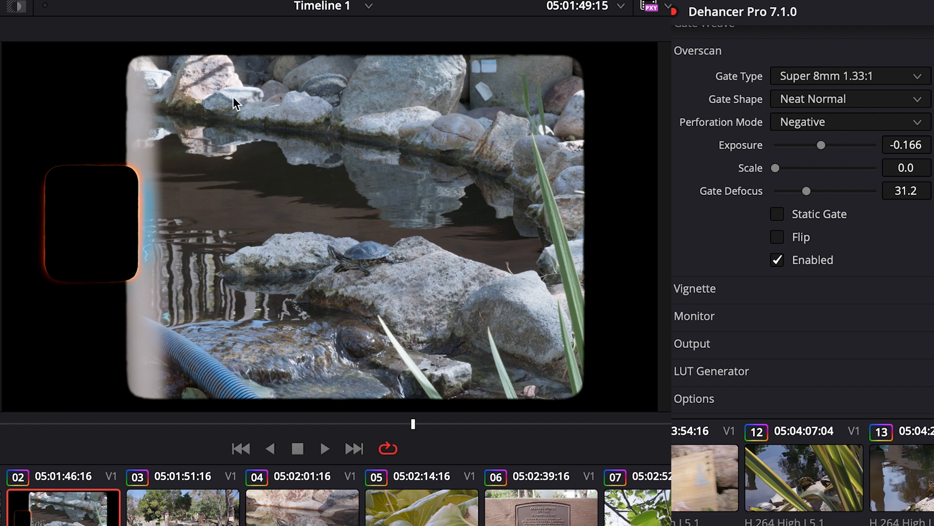
{"action": "left_click", "coordinate": [782, 102]}
{"action": "left_click", "coordinate": [781, 100]}
{"action": "left_click", "coordinate": [725, 1]}
{"action": "left_click", "coordinate": [725, 1]}
{"action": "left_click", "coordinate": [827, 103]}
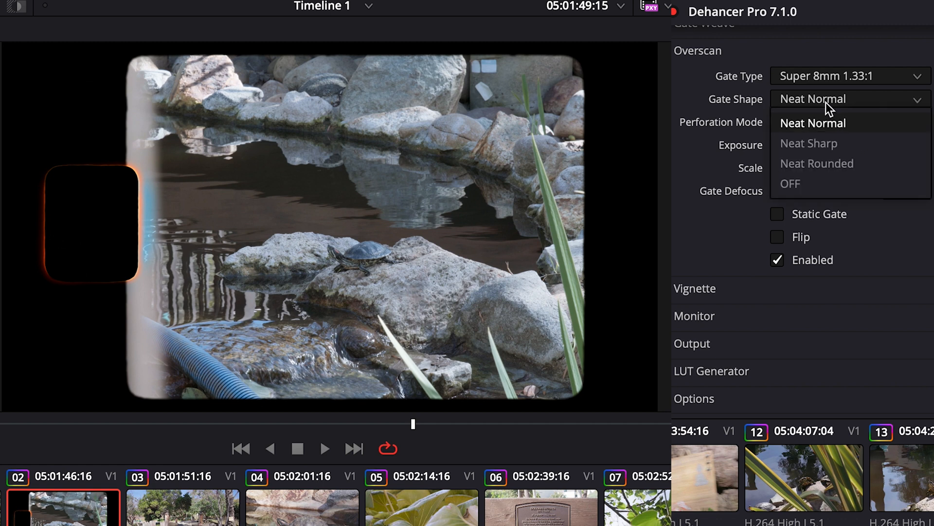
{"action": "left_click", "coordinate": [814, 183]}
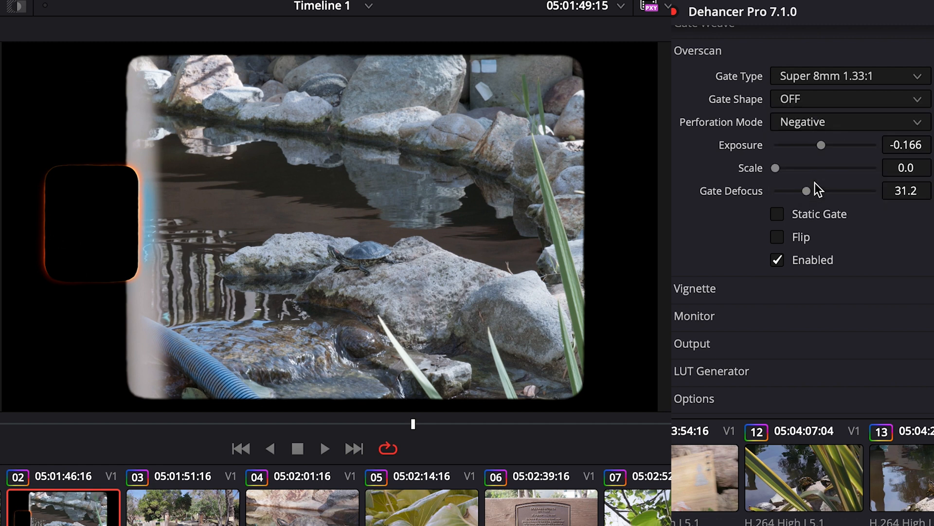
{"action": "left_click", "coordinate": [813, 102]}
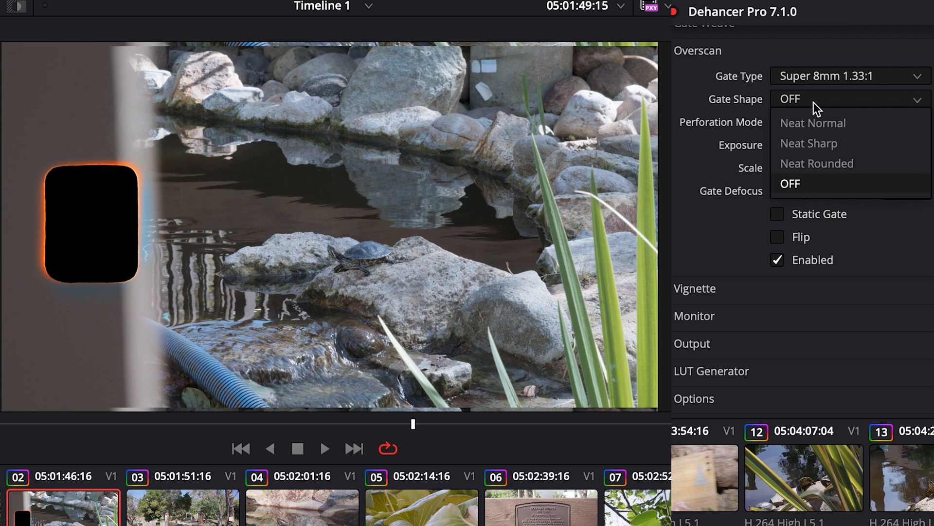
{"action": "left_click", "coordinate": [813, 163]}
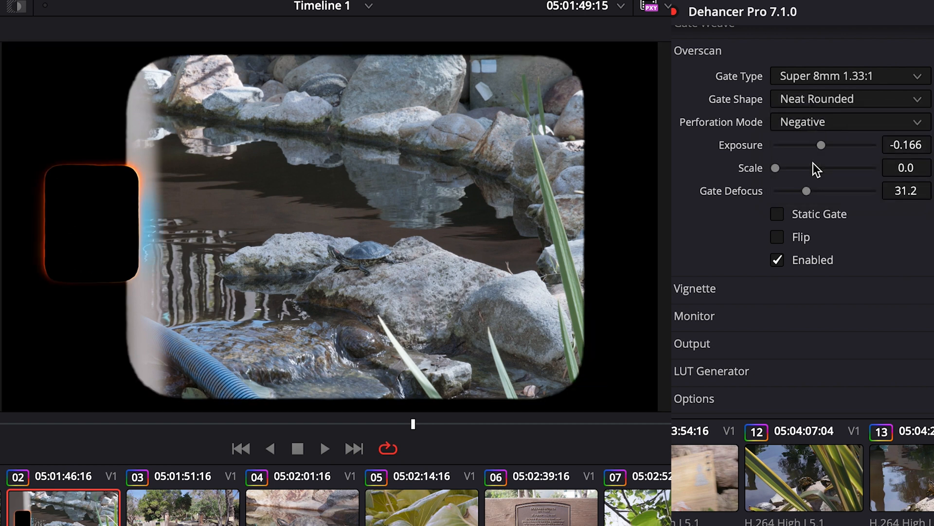
Choose the Standard 16mm 1.37:1 gate and compare the Positive and Negative perforation modes, ending with perforation OFF.
{"action": "left_click", "coordinate": [810, 84]}
{"action": "left_click", "coordinate": [815, 121]}
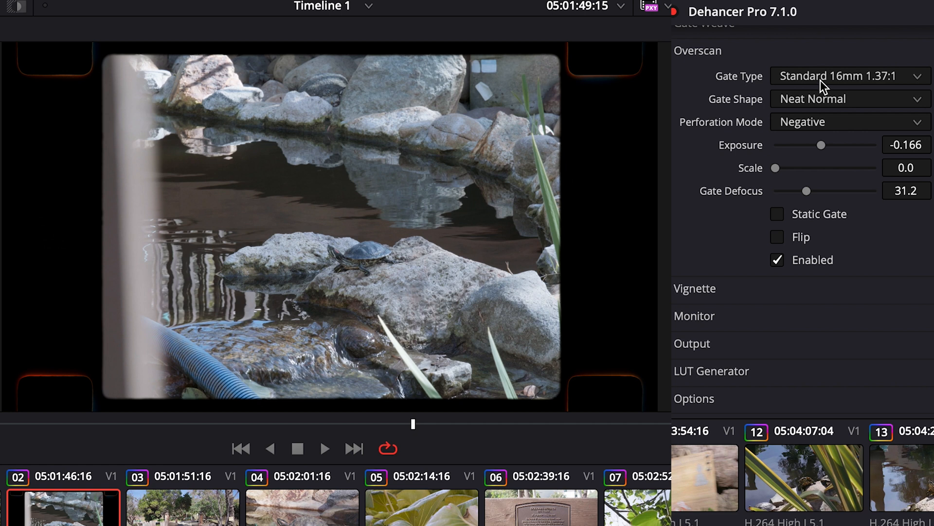
{"action": "left_click", "coordinate": [809, 122]}
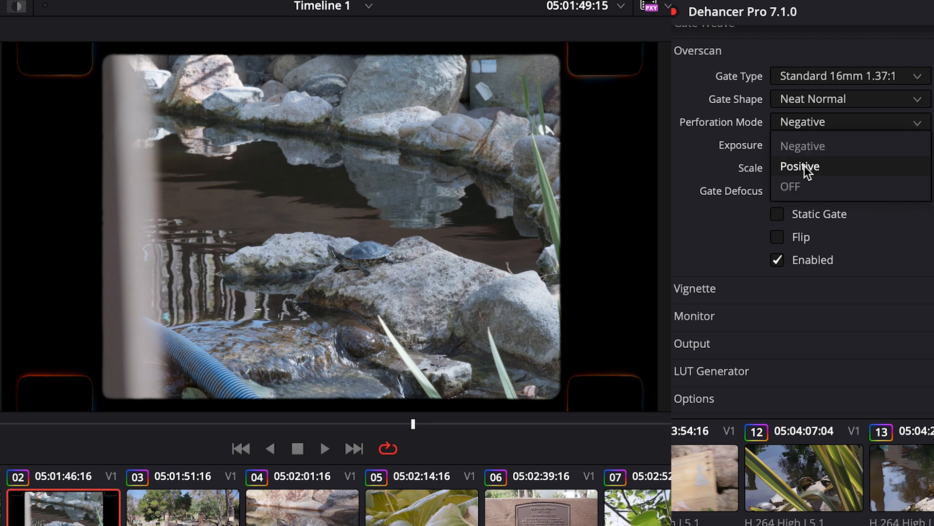
{"action": "left_click", "coordinate": [805, 165]}
{"action": "left_click", "coordinate": [806, 119]}
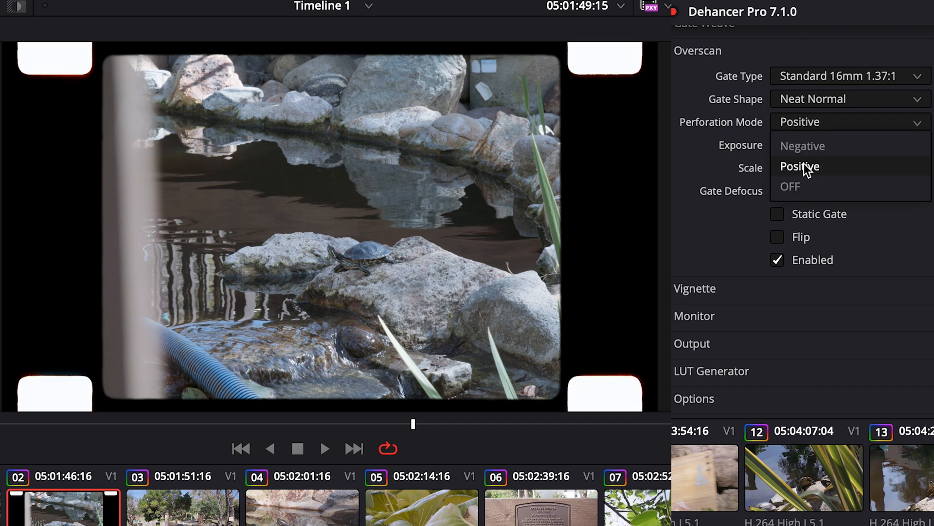
{"action": "left_click", "coordinate": [800, 185]}
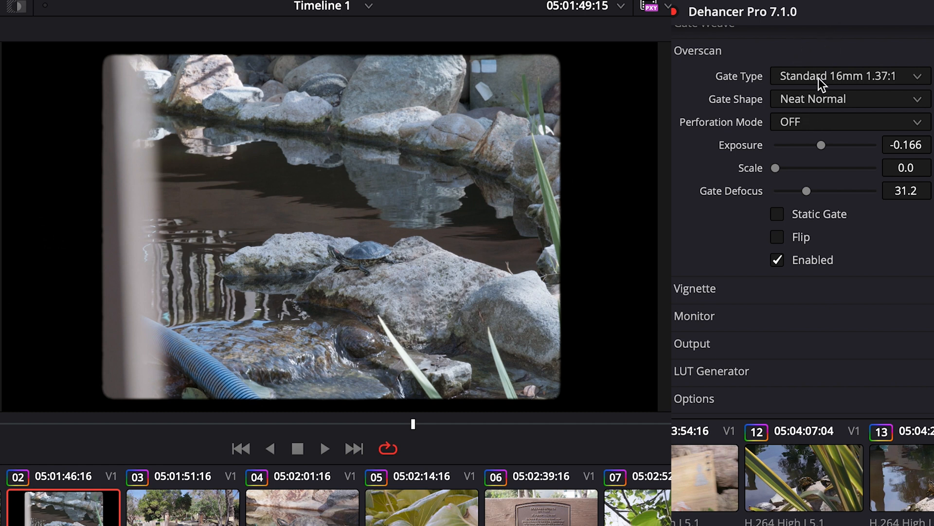
{"action": "left_click", "coordinate": [814, 121]}
{"action": "left_click", "coordinate": [811, 146]}
{"action": "left_click", "coordinate": [836, 121]}
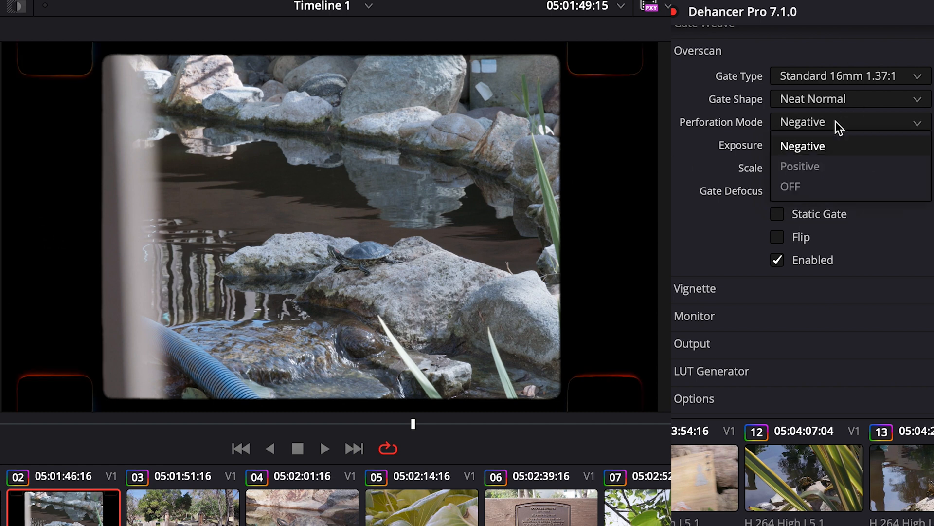
{"action": "left_click", "coordinate": [809, 181]}
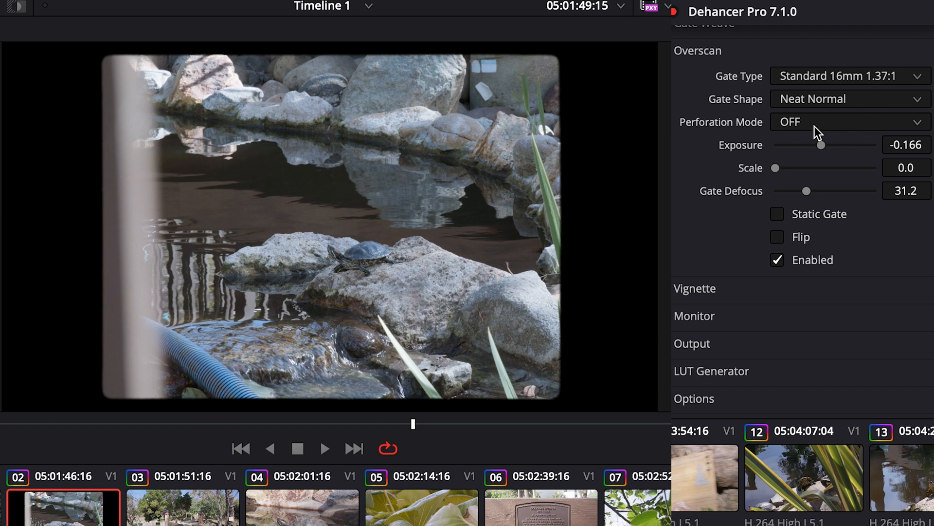
Try the Super 8mm, Super 16mm and Ultra 16mm 1.85:1 gates, and test Overscan Scale 44.0 before returning it to 0.
{"action": "left_click", "coordinate": [810, 77]}
{"action": "left_click", "coordinate": [809, 95]}
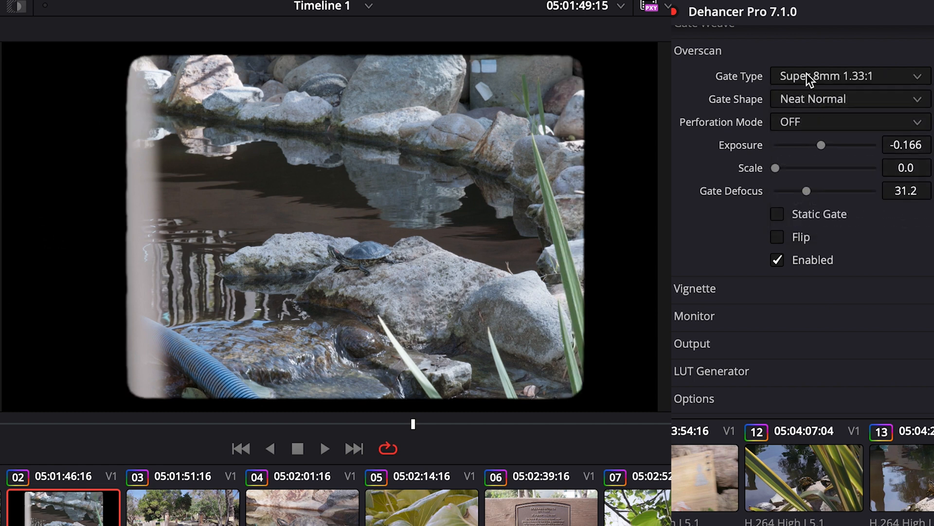
{"action": "left_click", "coordinate": [807, 75]}
{"action": "left_click", "coordinate": [812, 140]}
{"action": "left_click", "coordinate": [805, 75]}
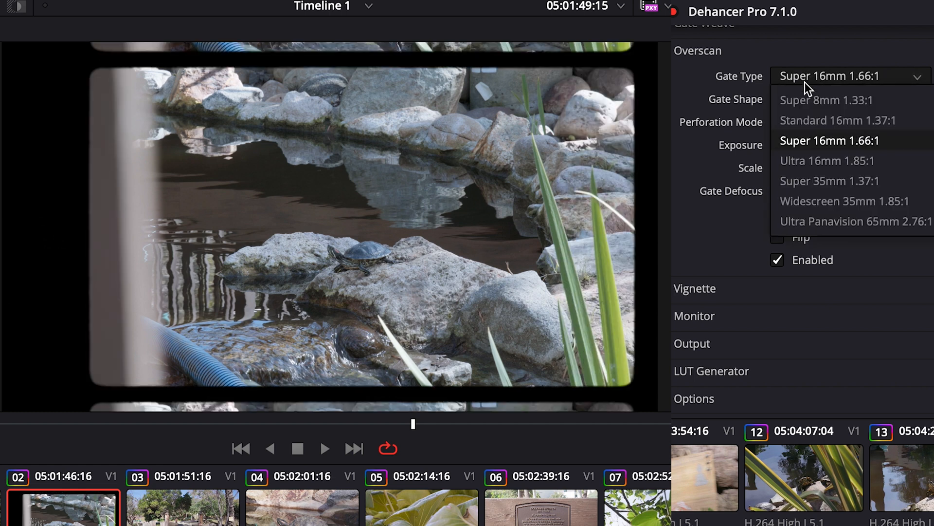
{"action": "left_click", "coordinate": [807, 162]}
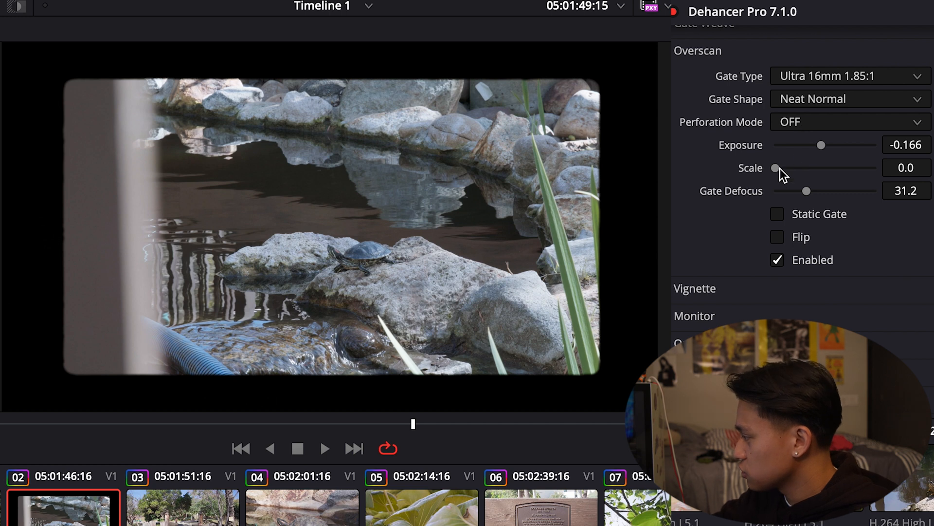
{"action": "left_click_drag", "start_coordinate": [783, 170], "coordinate": [819, 173]}
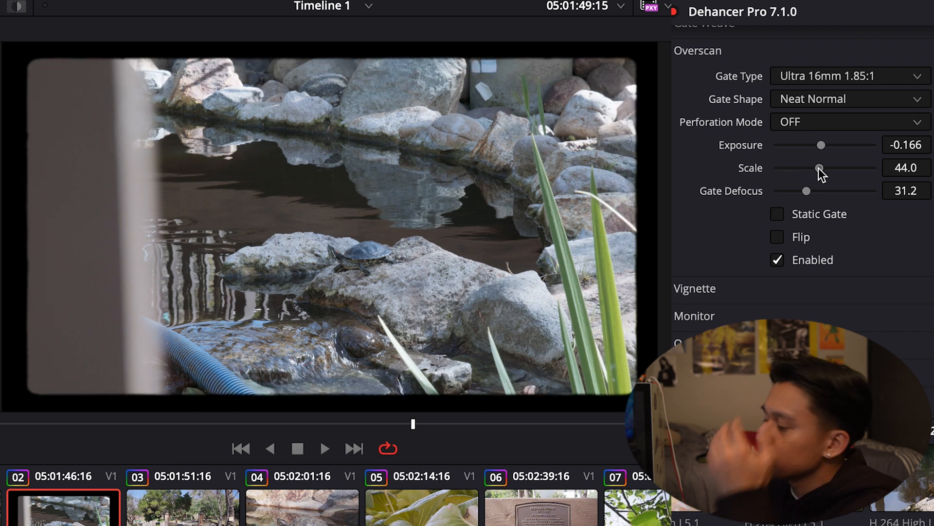
{"action": "left_click_drag", "start_coordinate": [819, 168], "coordinate": [773, 172]}
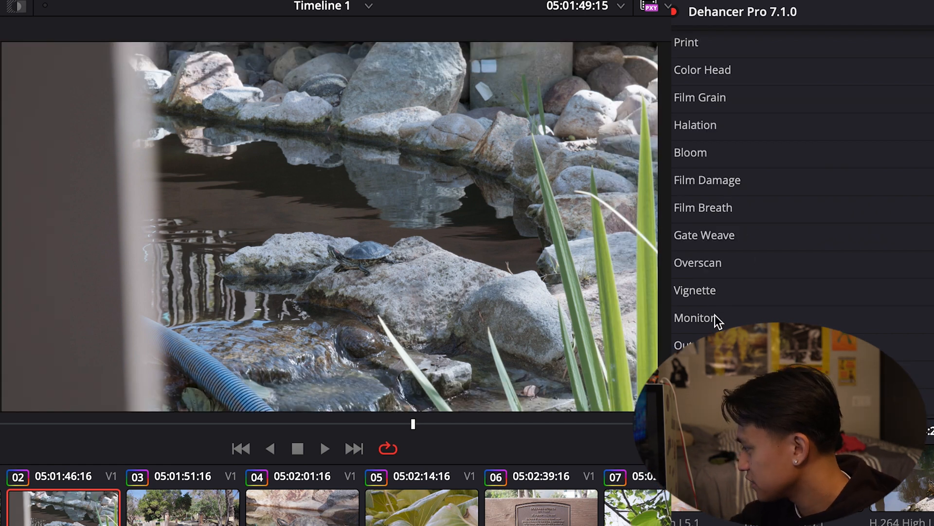
Enable the Vignette on the pond clip and try Exposure -0.642 with Size 62.4.
{"action": "left_click", "coordinate": [698, 291]}
{"action": "scroll", "coordinate": [699, 292], "scroll_direction": "down", "scroll_amount": 3}
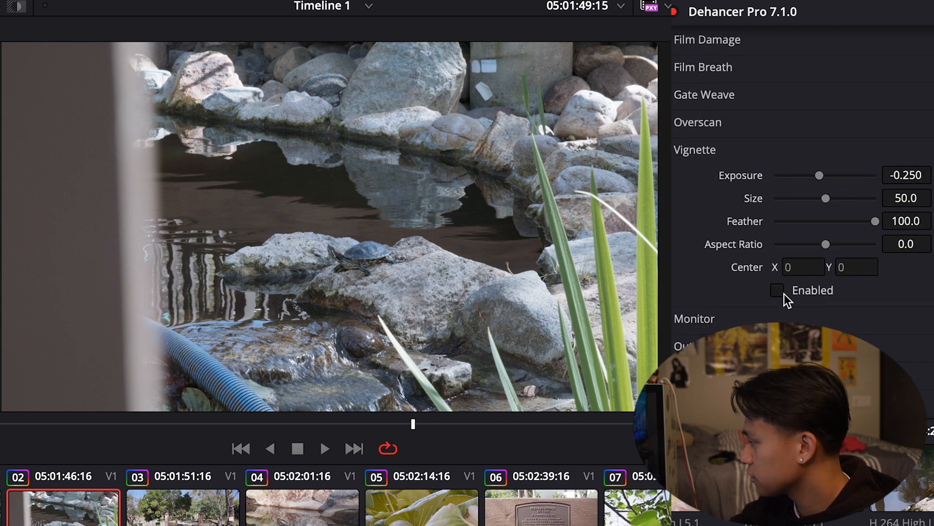
{"action": "left_click", "coordinate": [778, 291]}
{"action": "left_click_drag", "start_coordinate": [820, 174], "coordinate": [837, 197]}
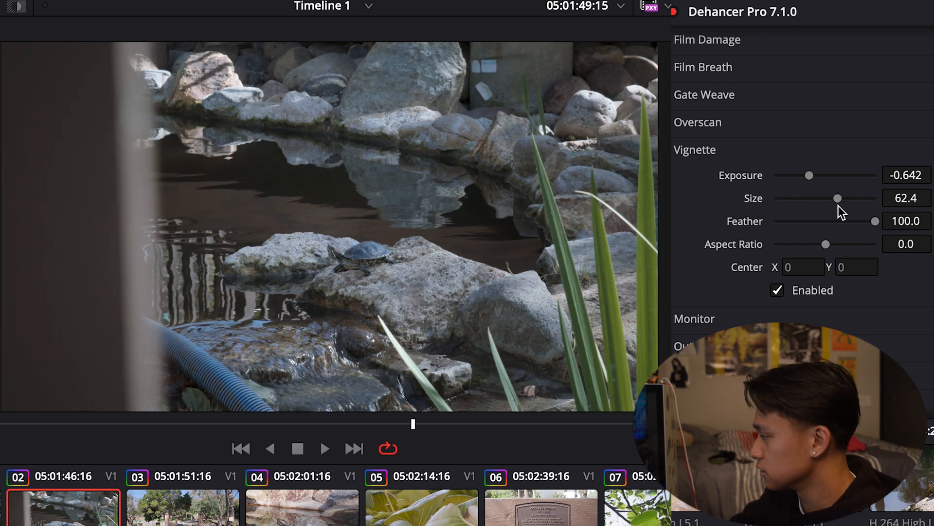
Examine the pond clip's exposure with the False Color IRE, 16 zones monitor, comparing it on and off.
{"action": "left_click", "coordinate": [779, 318]}
{"action": "left_click", "coordinate": [777, 294]}
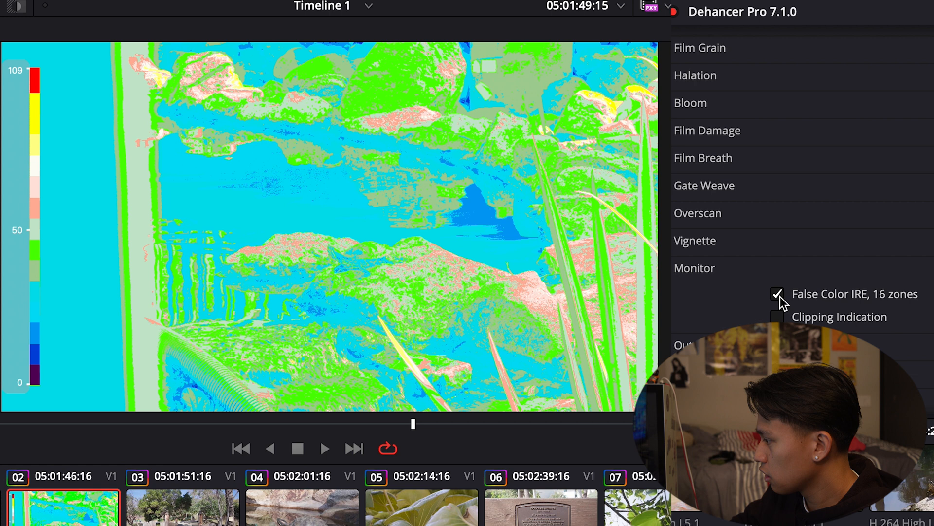
{"action": "left_click", "coordinate": [778, 295]}
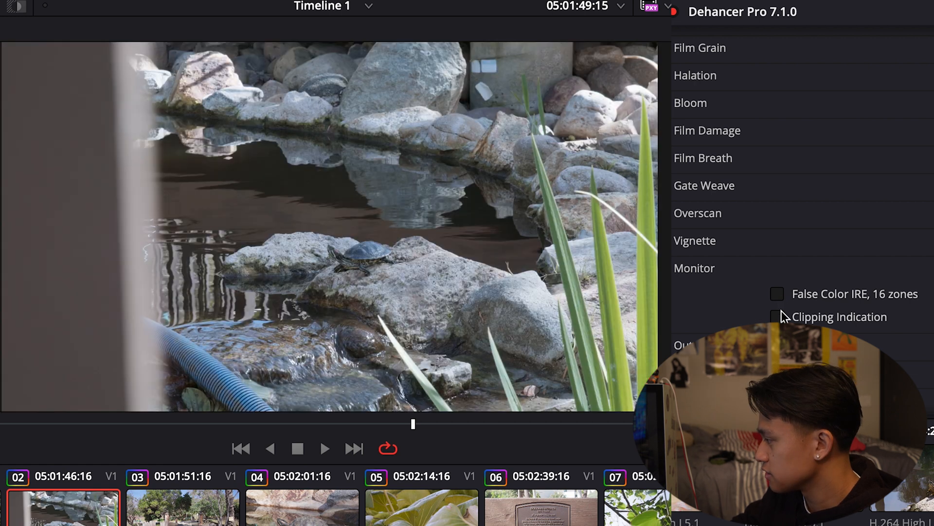
{"action": "left_click", "coordinate": [778, 295]}
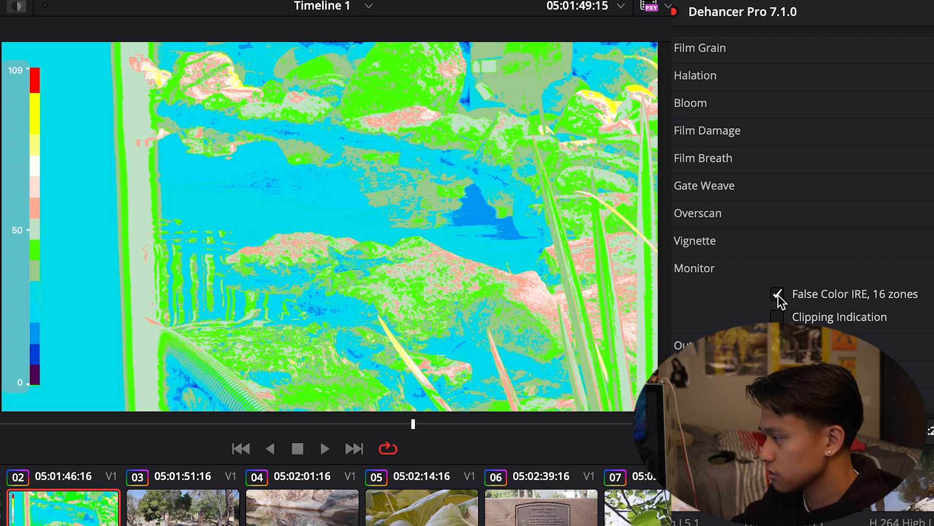
{"action": "left_click", "coordinate": [778, 295]}
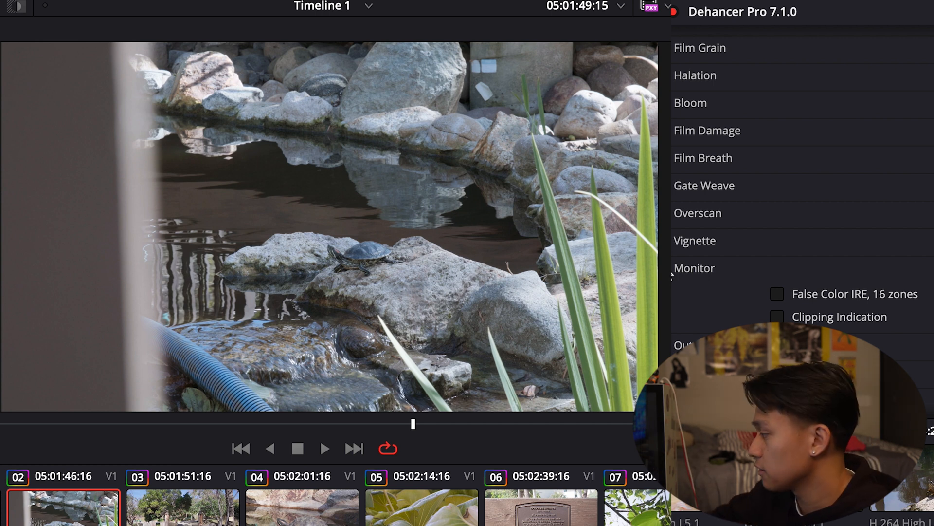
{"action": "left_click", "coordinate": [672, 272]}
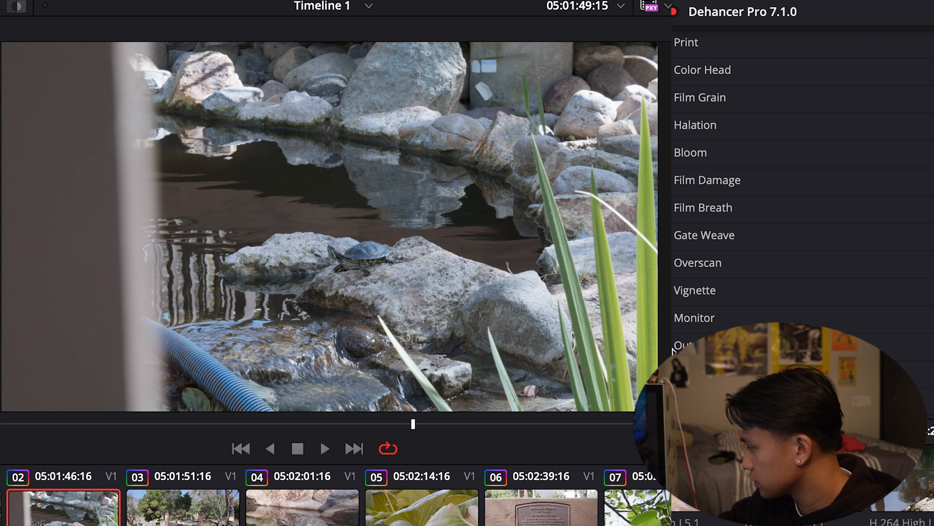
Look over the LUT Generator settings and the Options section of the Dehancer plugin.
{"action": "scroll", "coordinate": [686, 341], "scroll_direction": "down", "scroll_amount": 3}
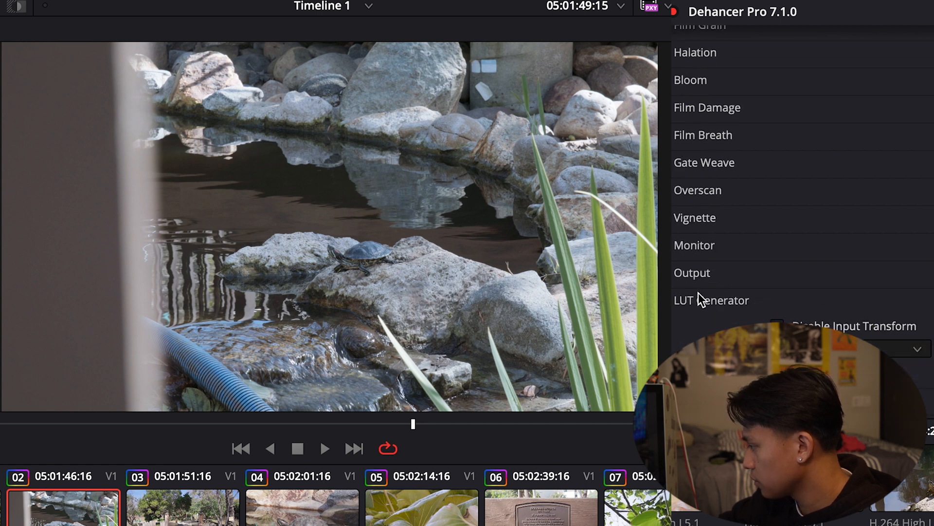
{"action": "left_click", "coordinate": [674, 298]}
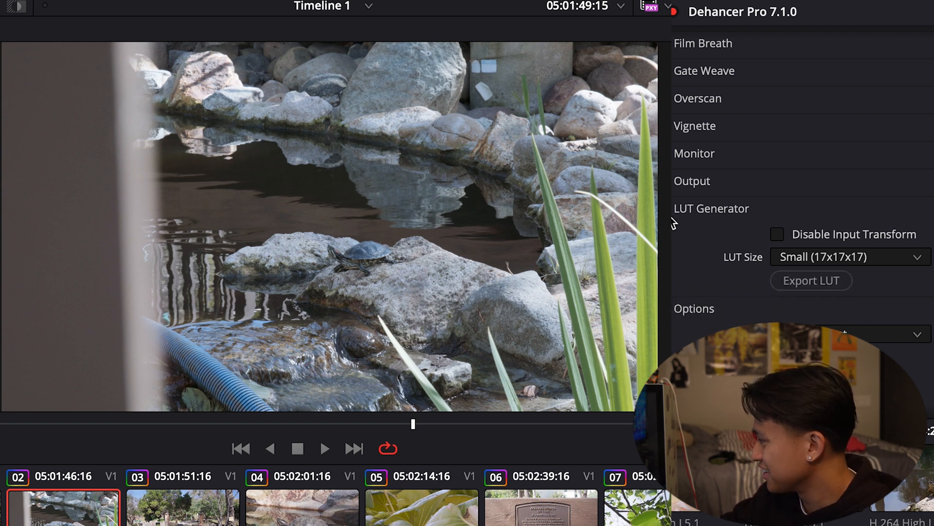
{"action": "left_click", "coordinate": [676, 214]}
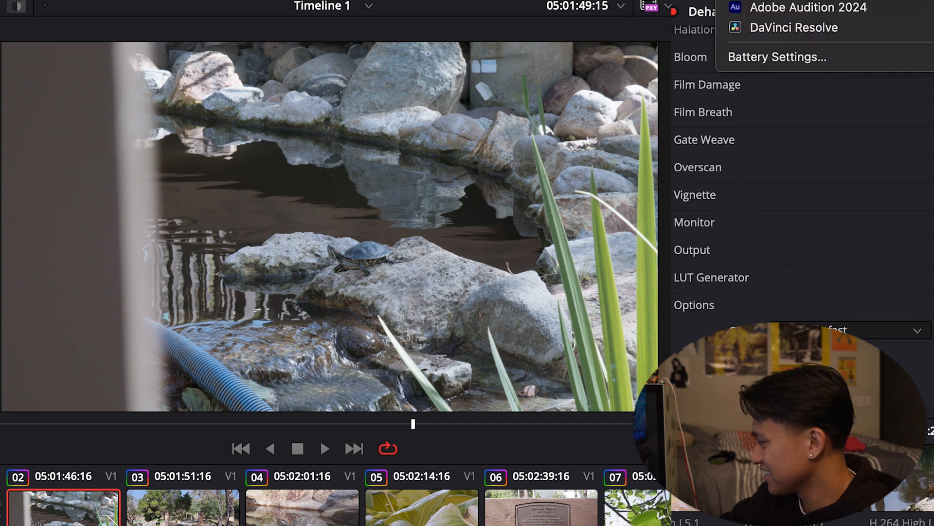
{"action": "scroll", "coordinate": [722, 308], "scroll_direction": "up", "scroll_amount": 3}
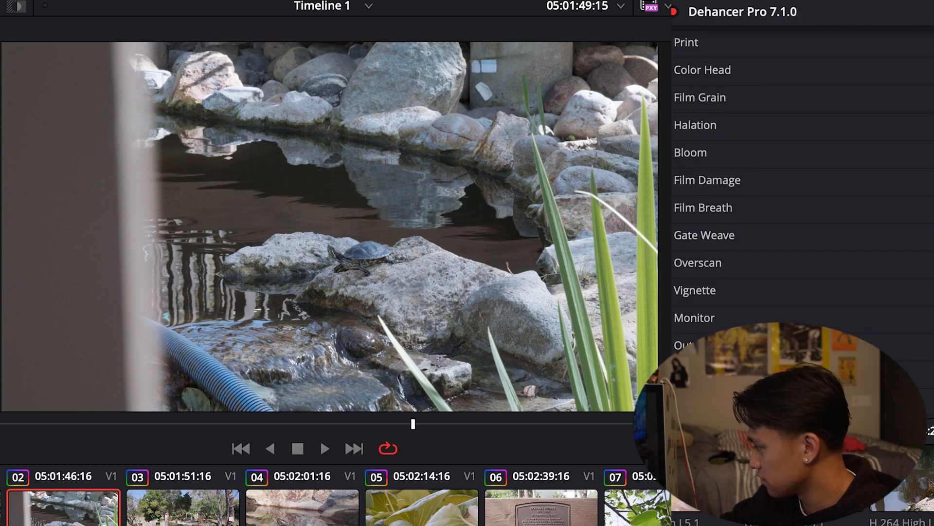
Start exporting the Dehancer look as a LUT file, and cancel the save dialog.
{"action": "scroll", "coordinate": [730, 195], "scroll_direction": "down", "scroll_amount": 2}
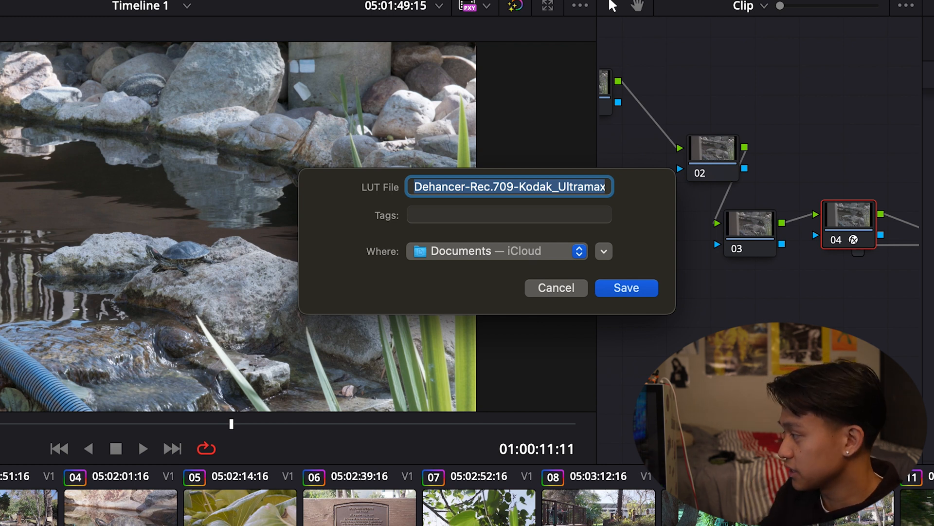
{"action": "left_click", "coordinate": [552, 288]}
{"action": "left_click", "coordinate": [726, 0]}
{"action": "left_click", "coordinate": [725, 0]}
{"action": "left_click", "coordinate": [725, 0]}
{"action": "left_click", "coordinate": [725, 0]}
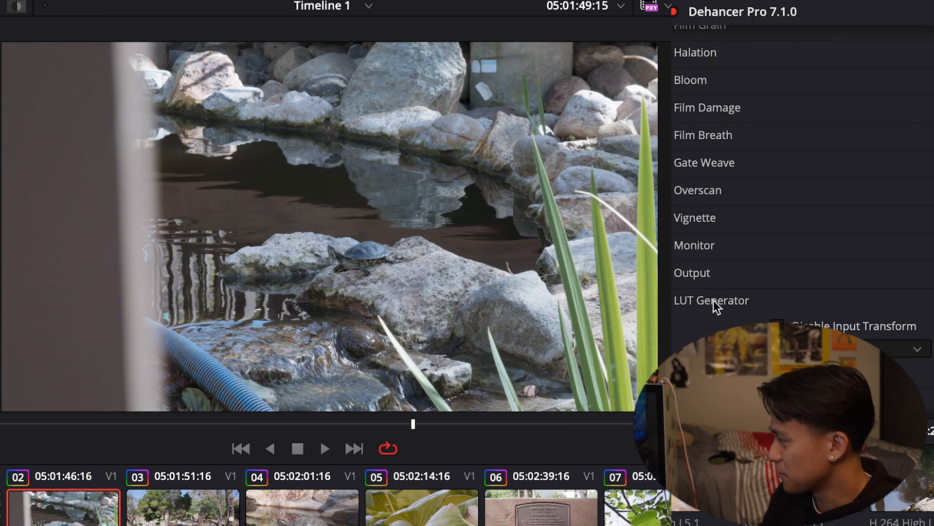
{"action": "scroll", "coordinate": [717, 306], "scroll_direction": "up", "scroll_amount": 3}
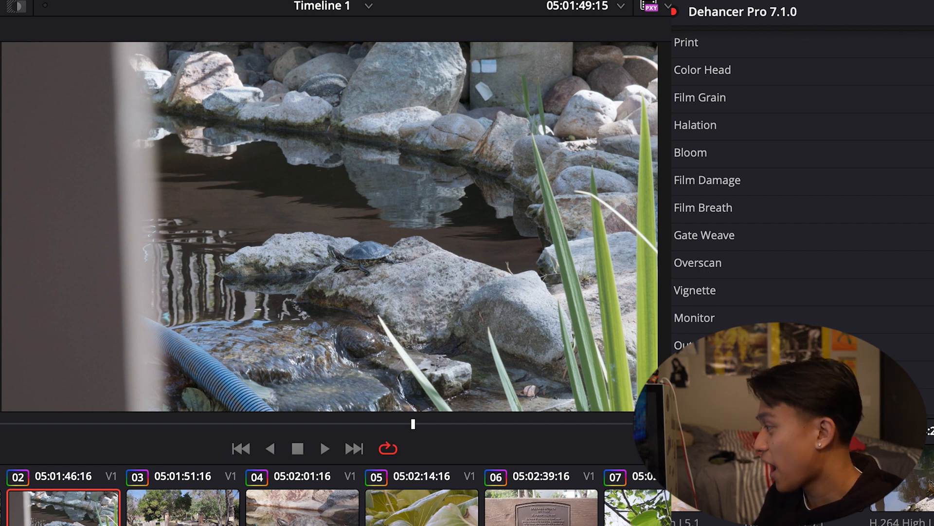
{"action": "scroll", "coordinate": [778, 194], "scroll_direction": "up", "scroll_amount": 3}
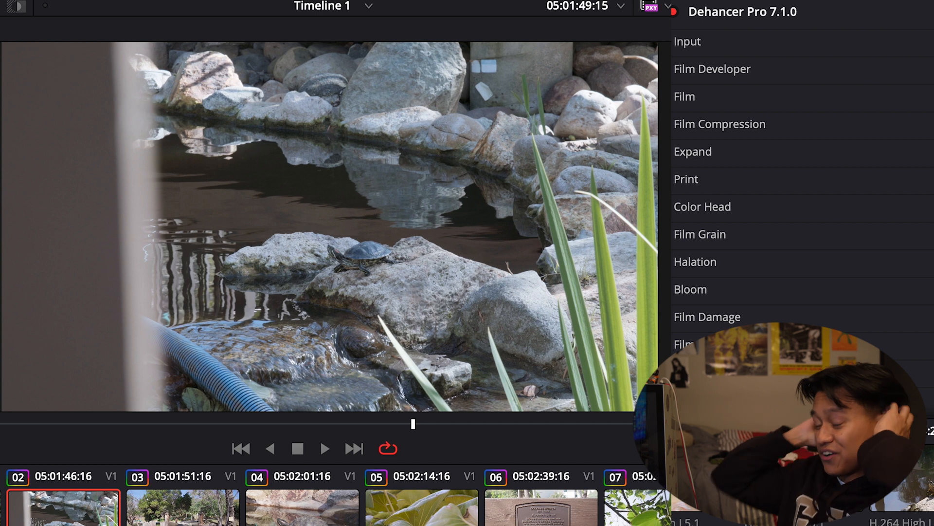